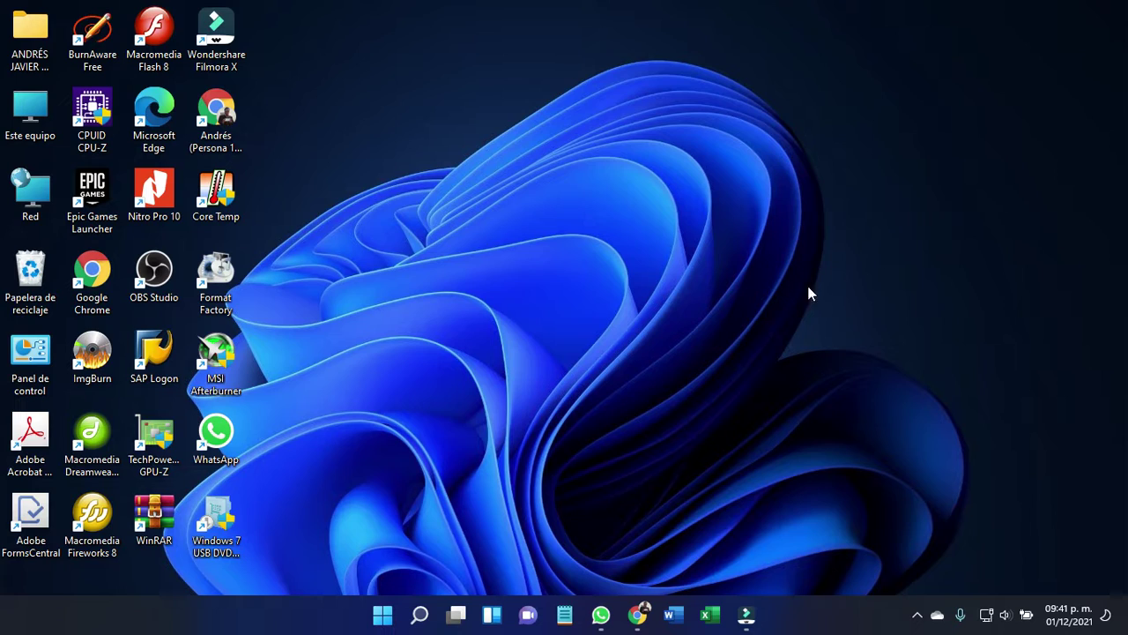
Step: Launch Excel from the taskbar and start a new blank workbook
{"action": "left_click", "coordinate": [710, 614]}
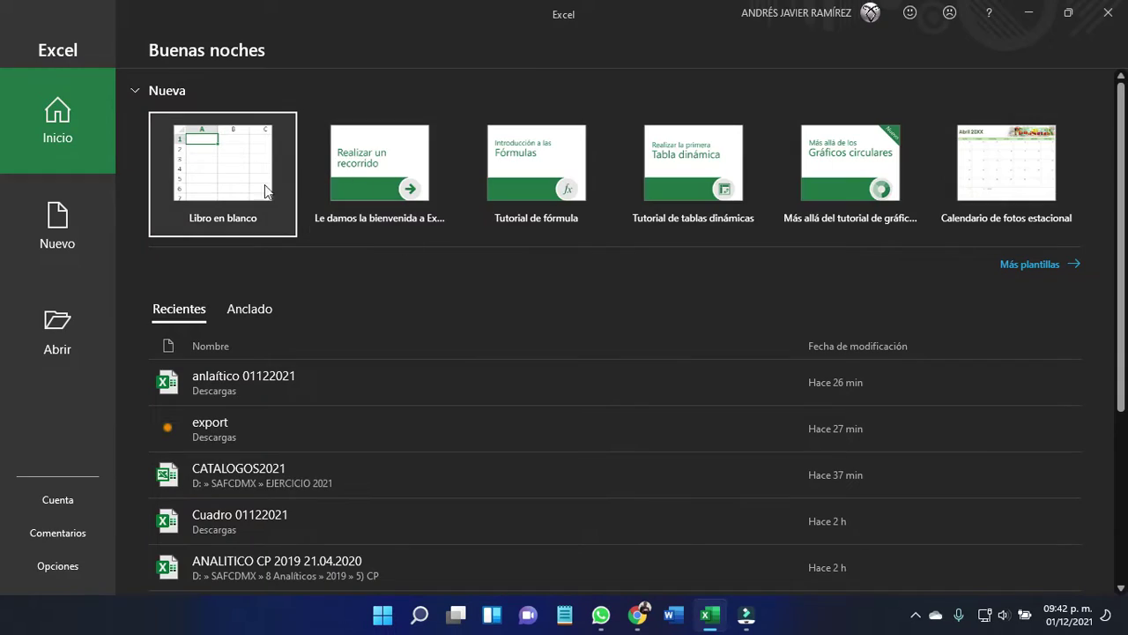
{"action": "left_click", "coordinate": [231, 205]}
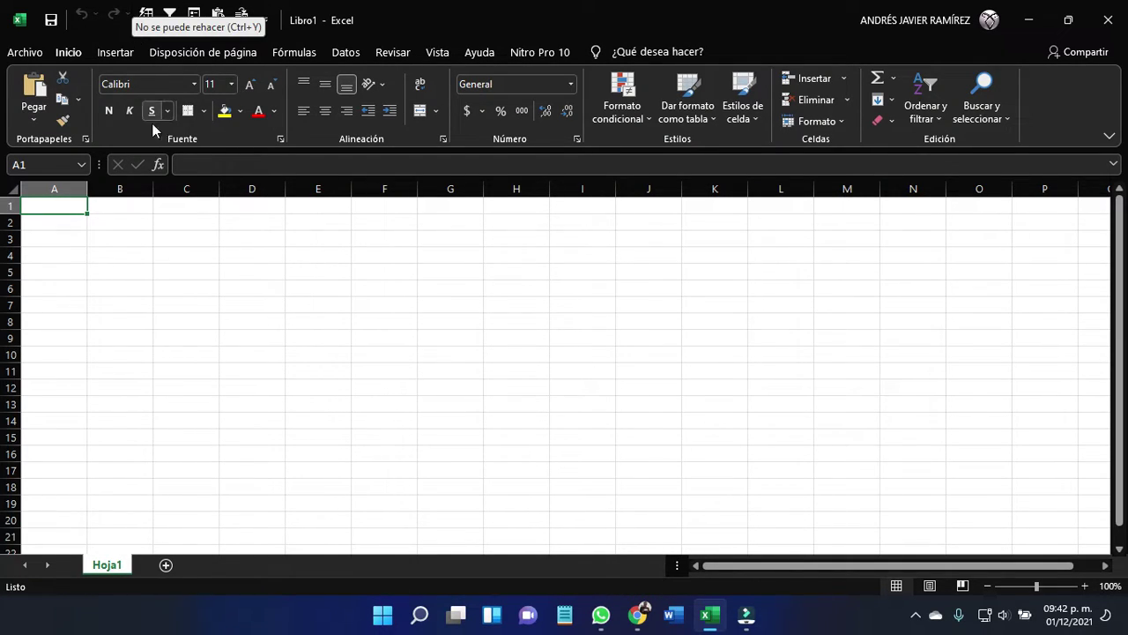
Step: Select cells D7, D3 and C2 in the empty Hoja1 sheet
{"action": "left_click", "coordinate": [226, 302]}
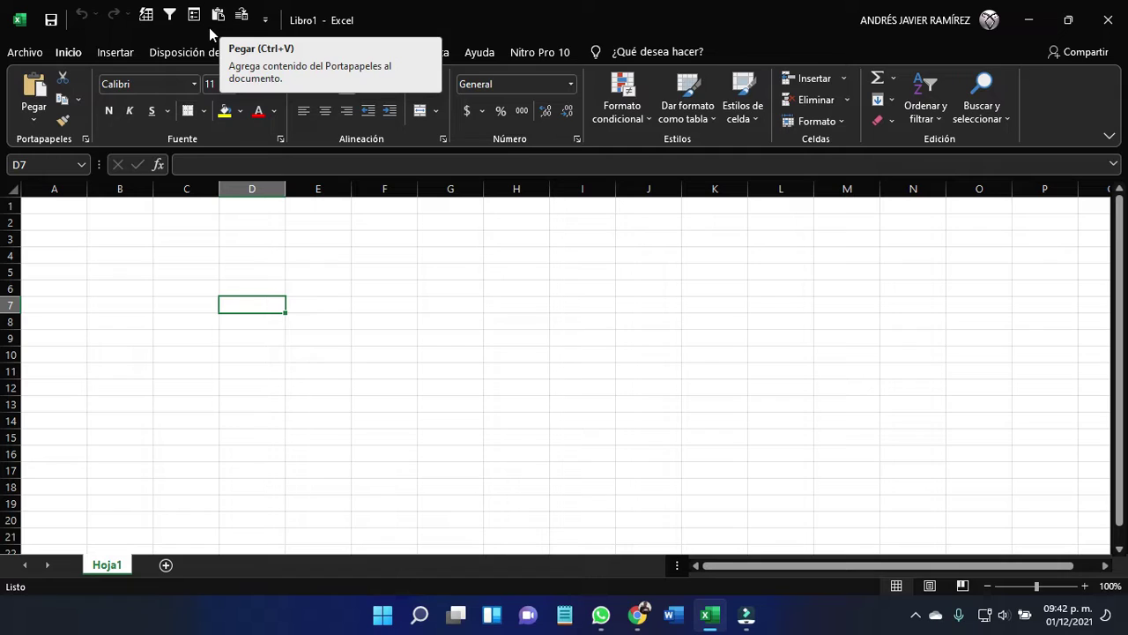
{"action": "left_click", "coordinate": [257, 236]}
{"action": "left_click", "coordinate": [166, 223]}
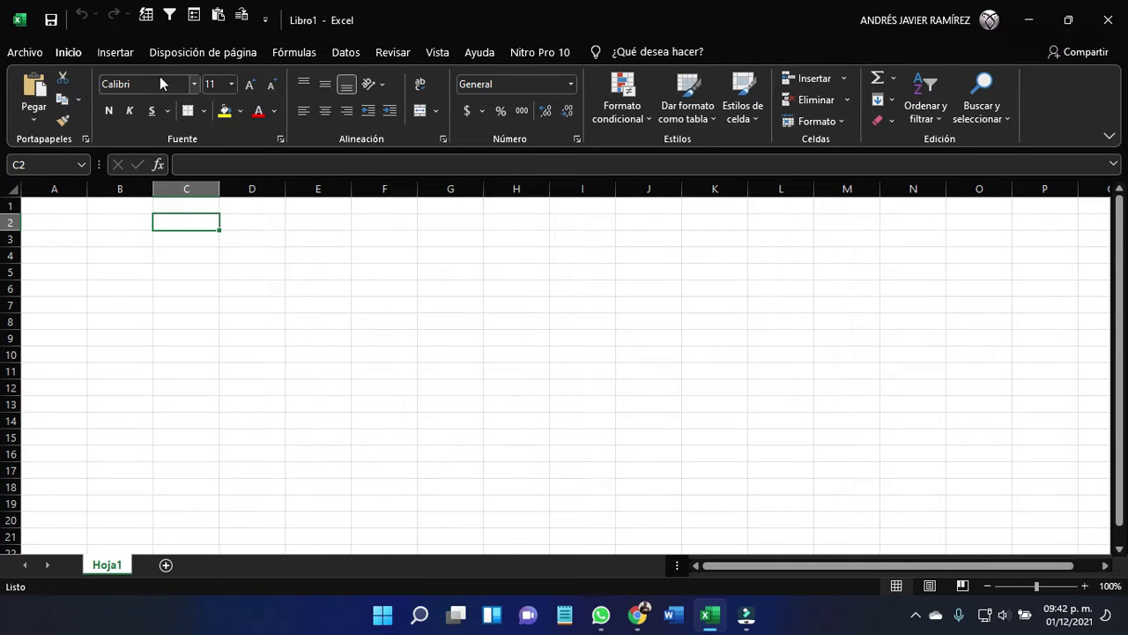
Step: Browse the Insert, Page Layout, Data and Formulas ribbon tabs, ending back on Home
{"action": "left_click", "coordinate": [114, 52]}
{"action": "left_click", "coordinate": [249, 51]}
{"action": "left_click", "coordinate": [349, 51]}
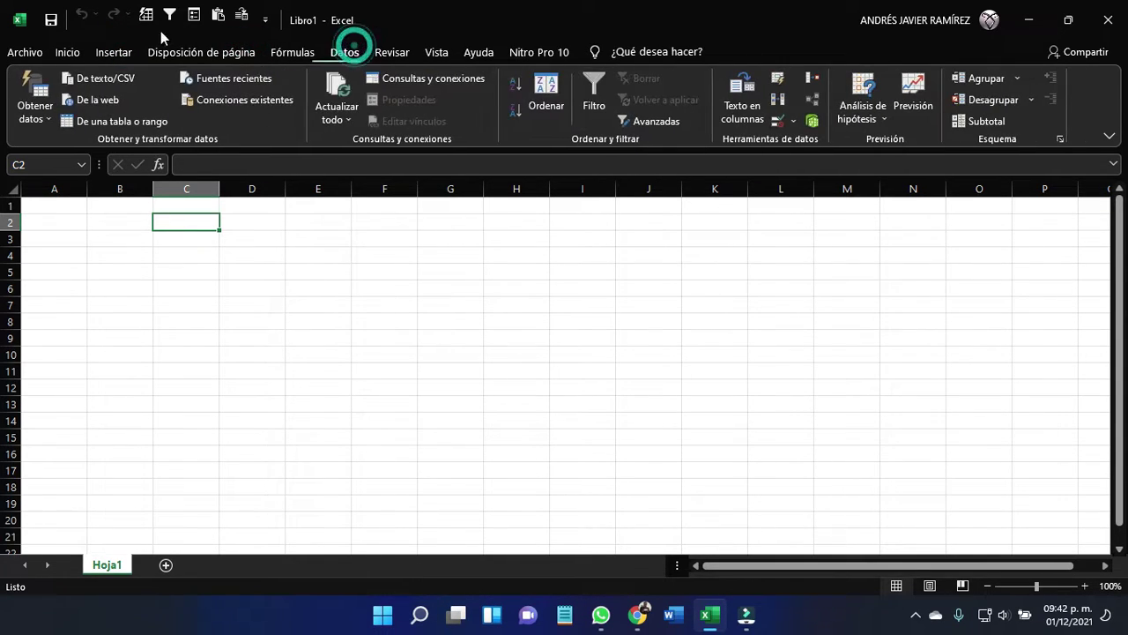
{"action": "left_click", "coordinate": [73, 51]}
{"action": "left_click", "coordinate": [202, 53]}
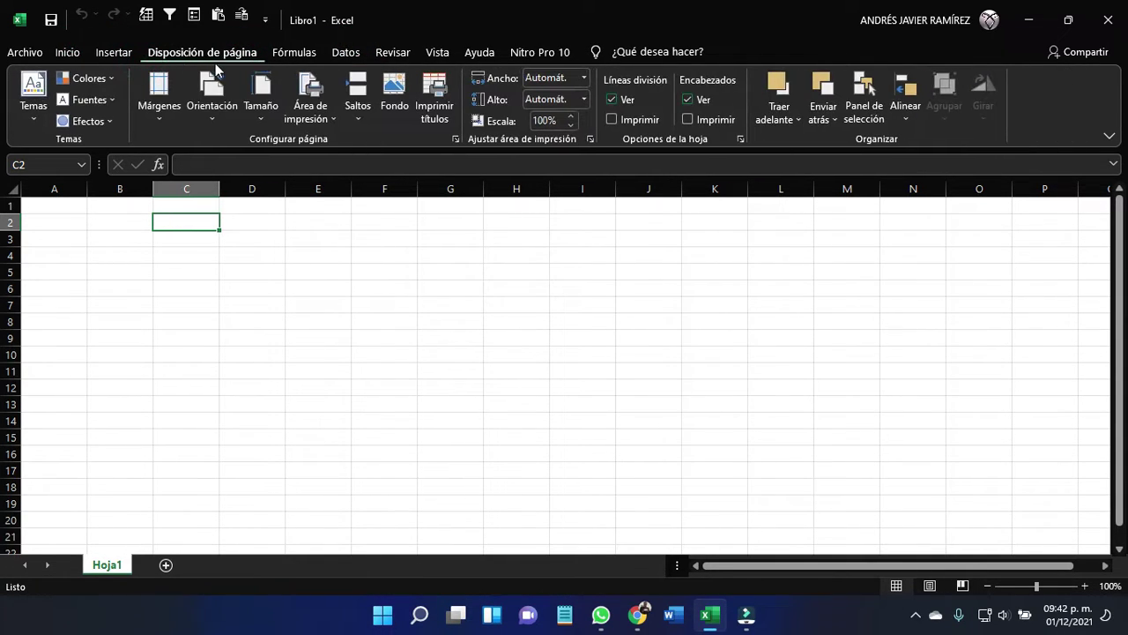
{"action": "left_click", "coordinate": [300, 53]}
{"action": "left_click", "coordinate": [71, 52]}
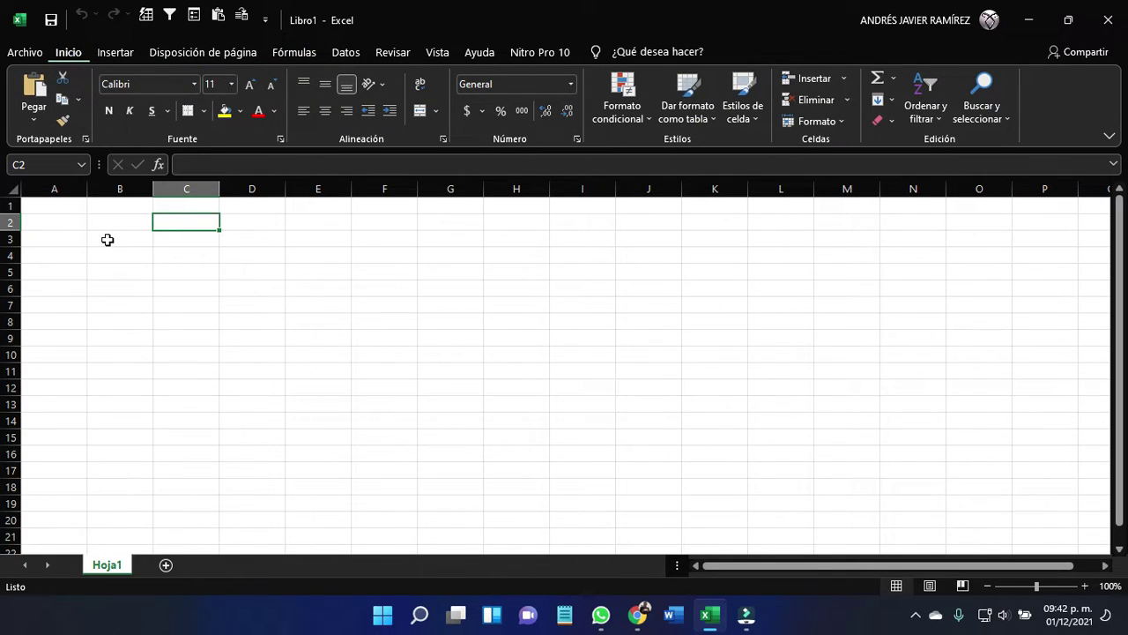
{"action": "key", "text": "alt"}
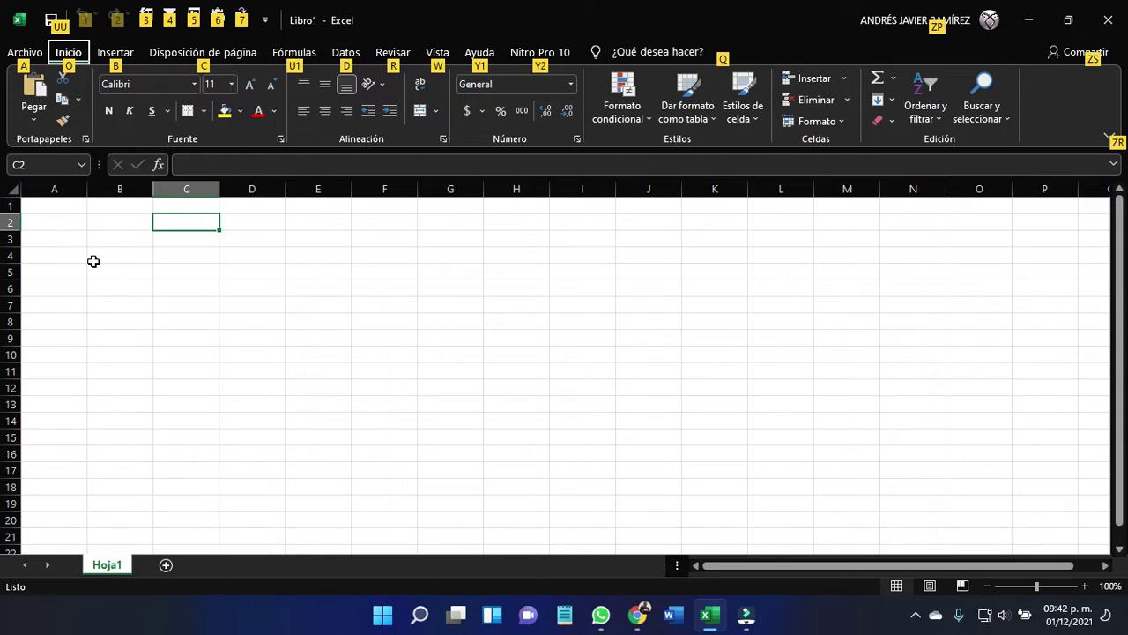
{"action": "key", "text": "o"}
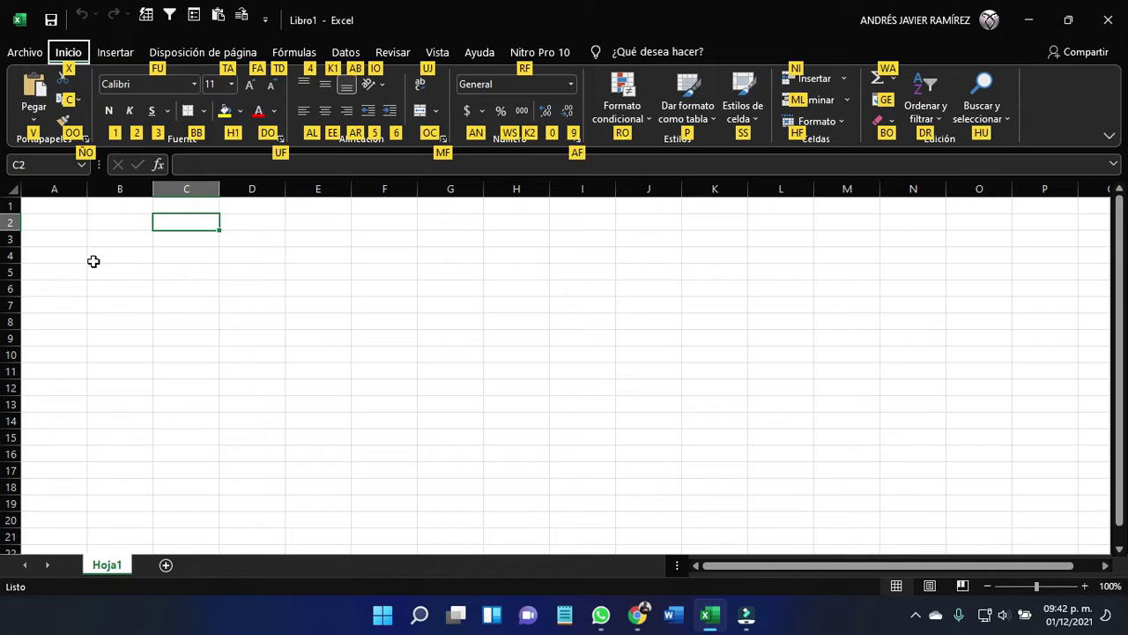
{"action": "key", "text": "v"}
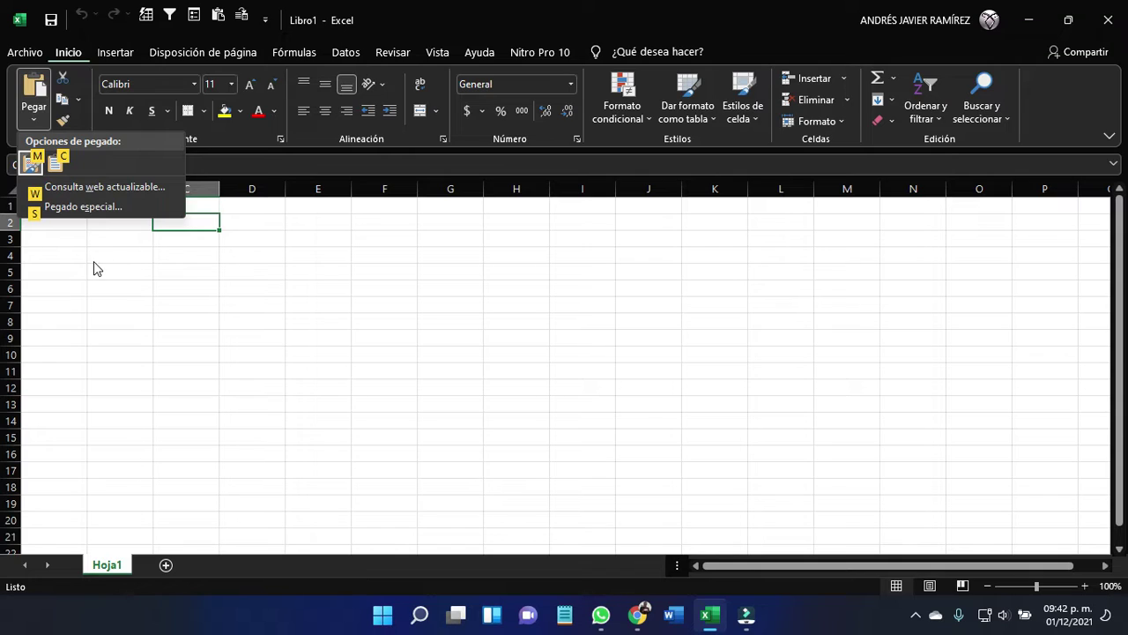
{"action": "key", "text": "Escape"}
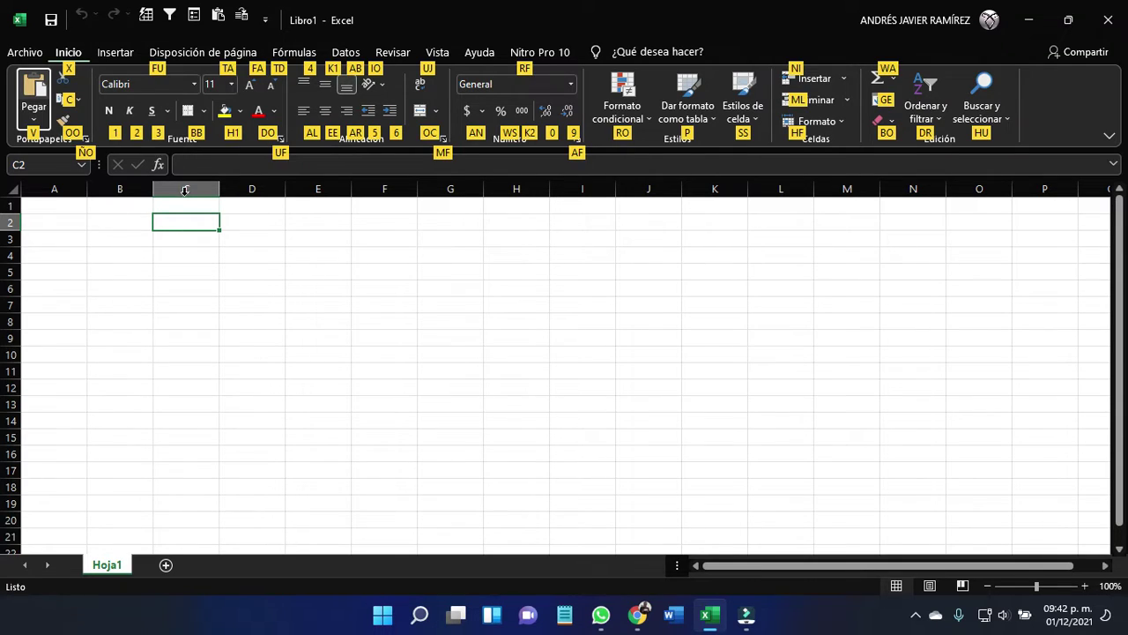
{"action": "left_click", "coordinate": [272, 293]}
{"action": "left_click", "coordinate": [202, 221]}
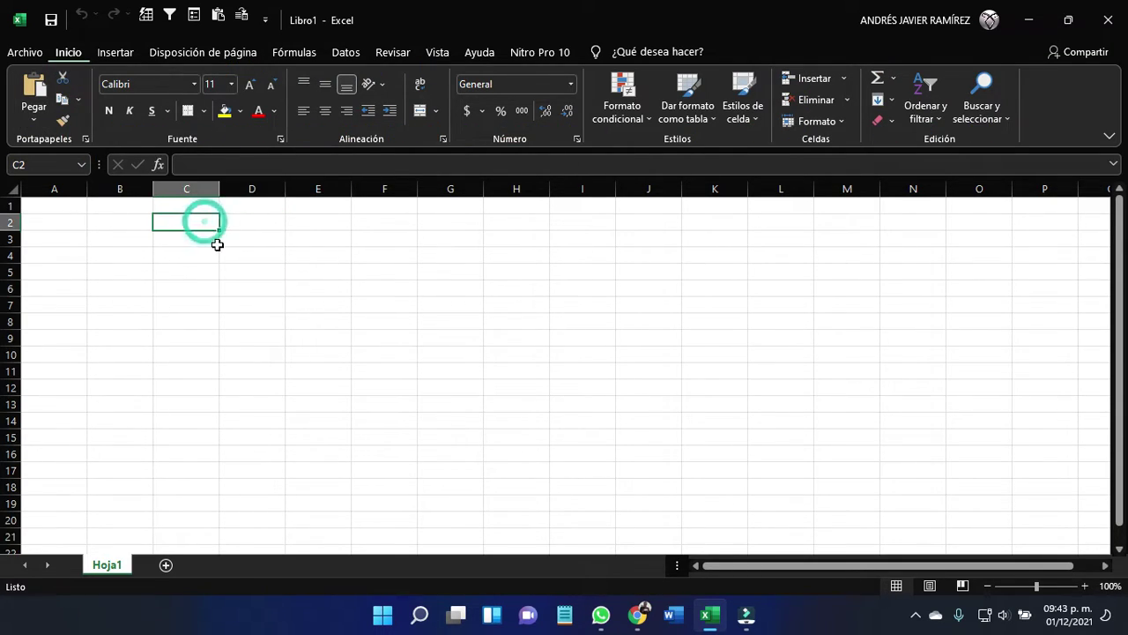
{"action": "left_click", "coordinate": [264, 244]}
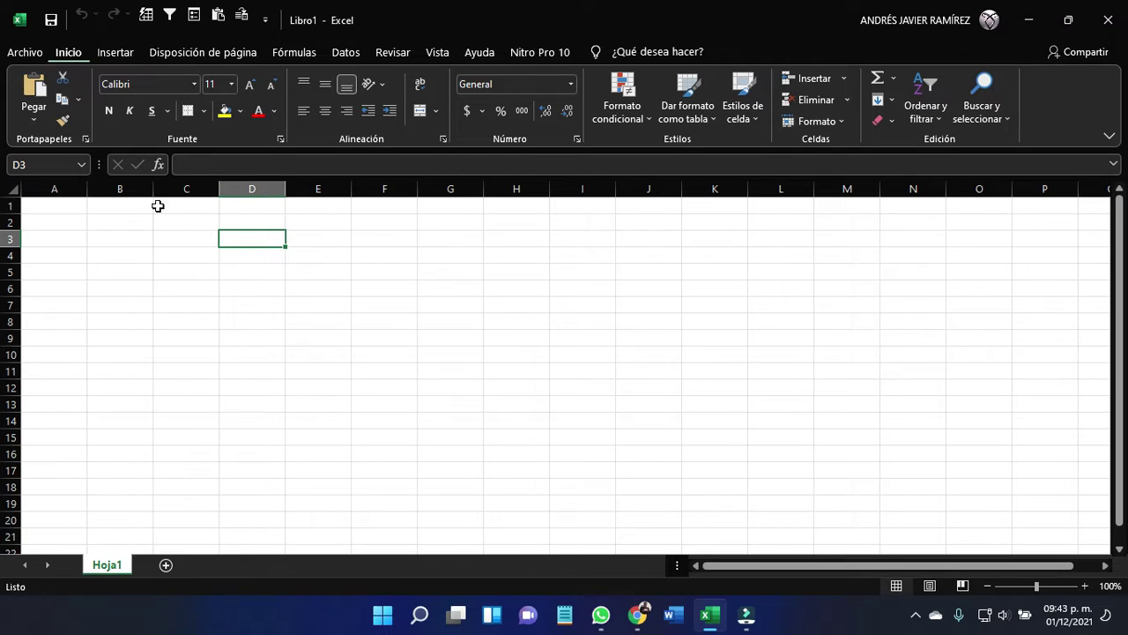
{"action": "key", "text": "alt"}
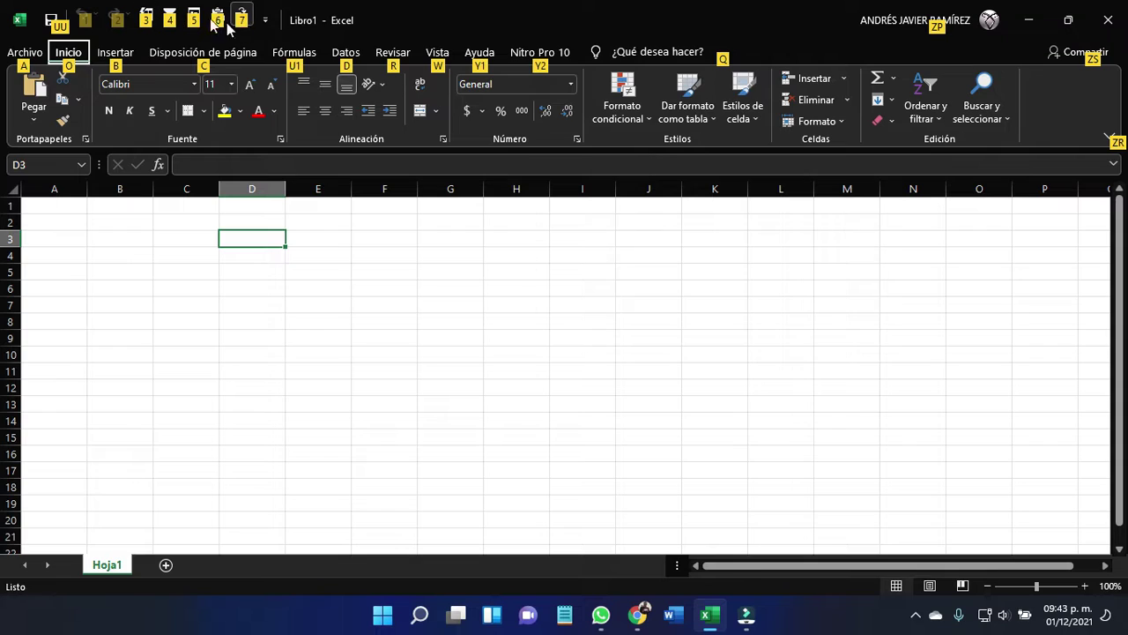
{"action": "left_click", "coordinate": [277, 404]}
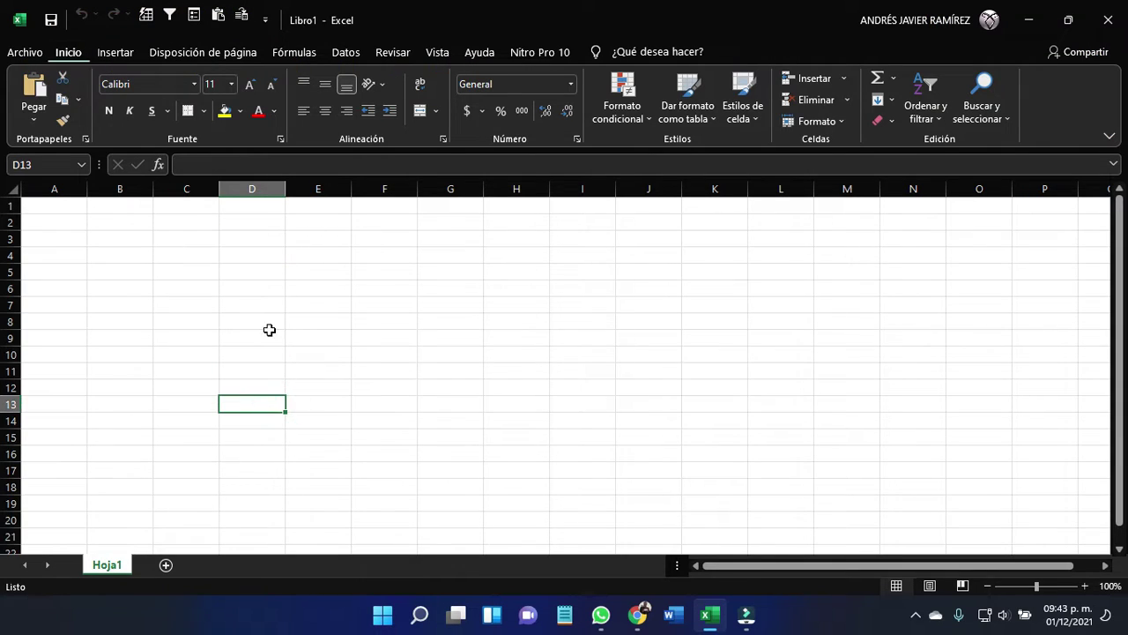
{"action": "left_click", "coordinate": [251, 288]}
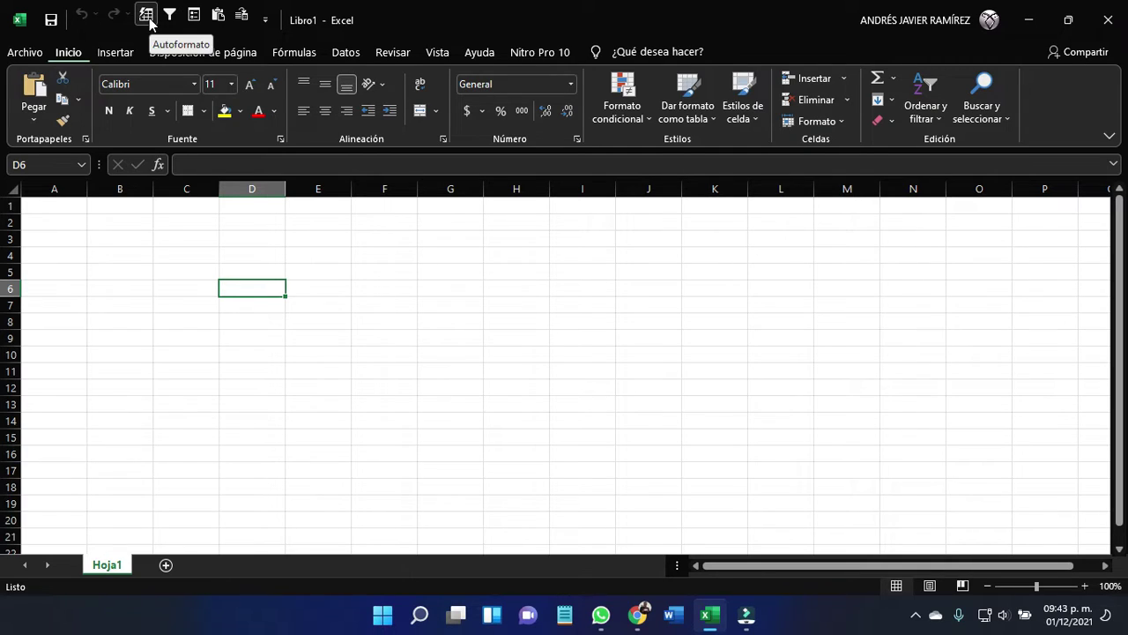
{"action": "left_click", "coordinate": [194, 16]}
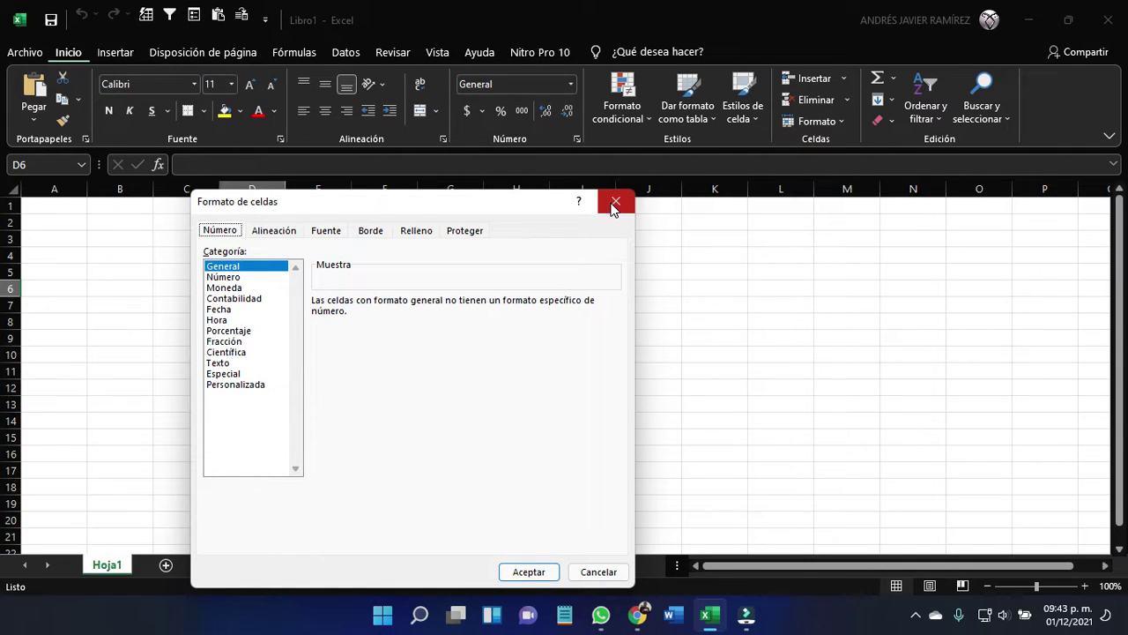
{"action": "left_click", "coordinate": [616, 201]}
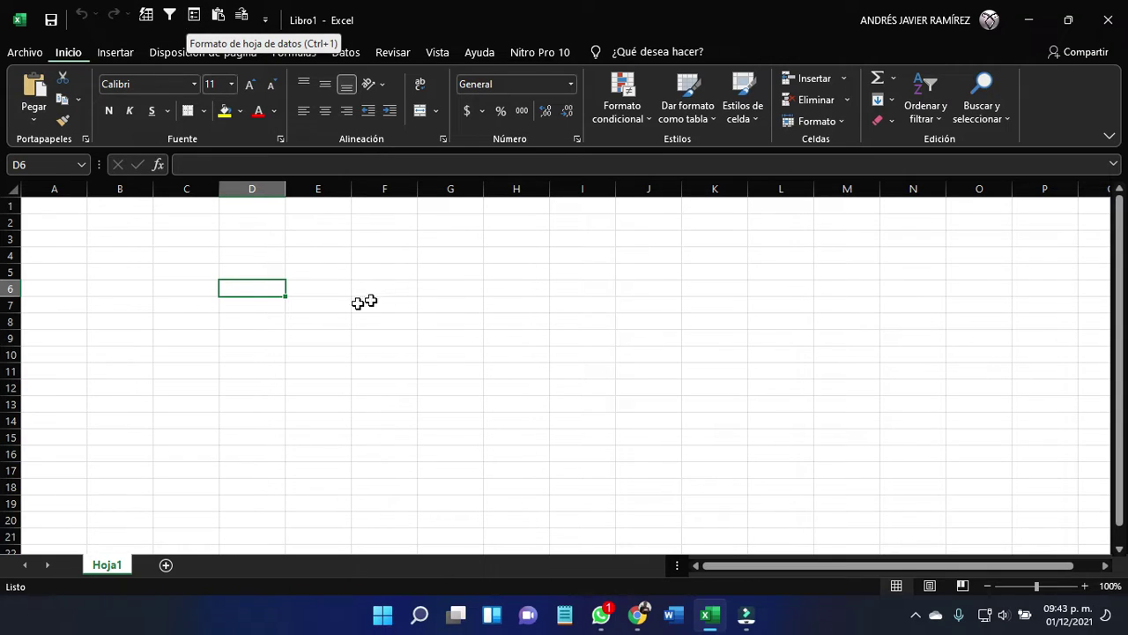
{"action": "left_click", "coordinate": [395, 290]}
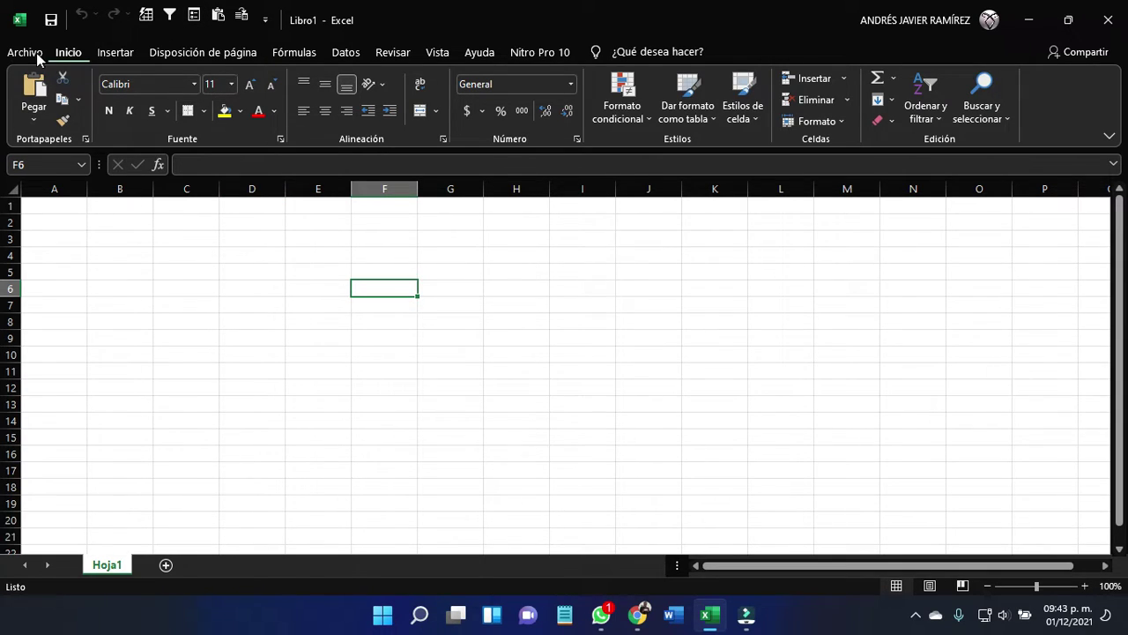
Step: Glance at the File view, then bring up and dismiss the Quick Access Toolbar options menu
{"action": "left_click", "coordinate": [27, 52]}
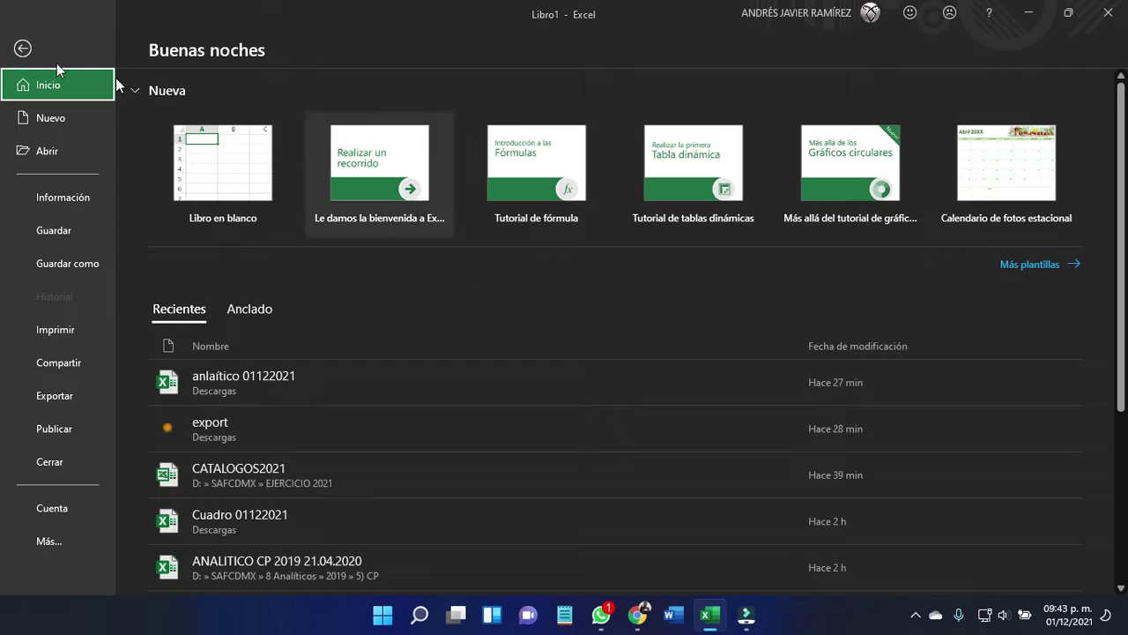
{"action": "left_click", "coordinate": [27, 49]}
{"action": "right_click", "coordinate": [146, 15]}
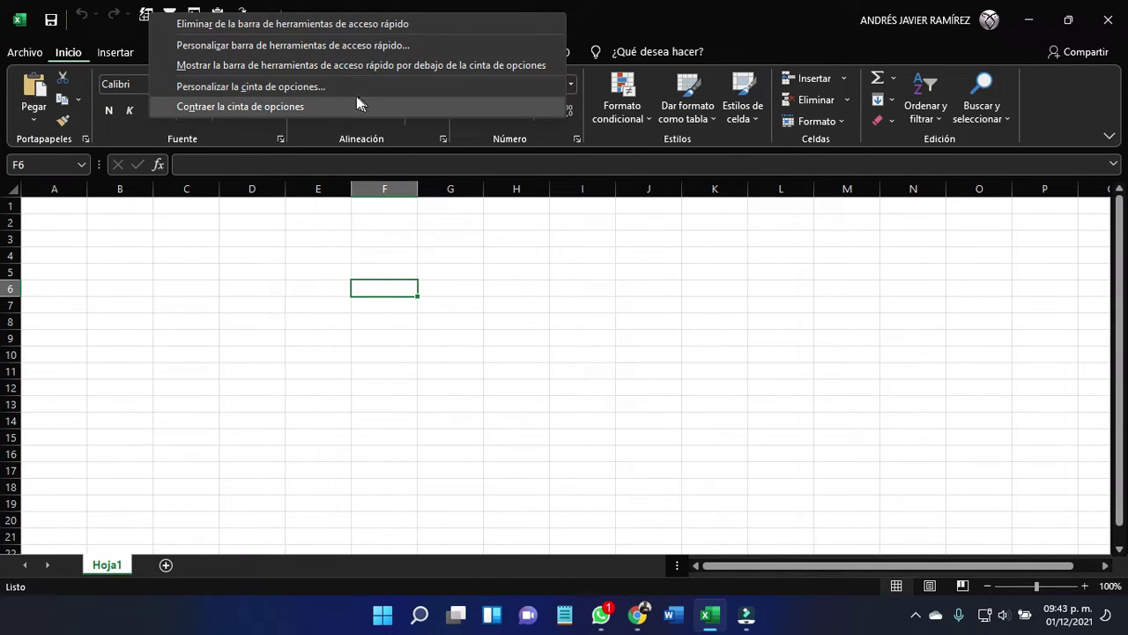
{"action": "left_click", "coordinate": [536, 264]}
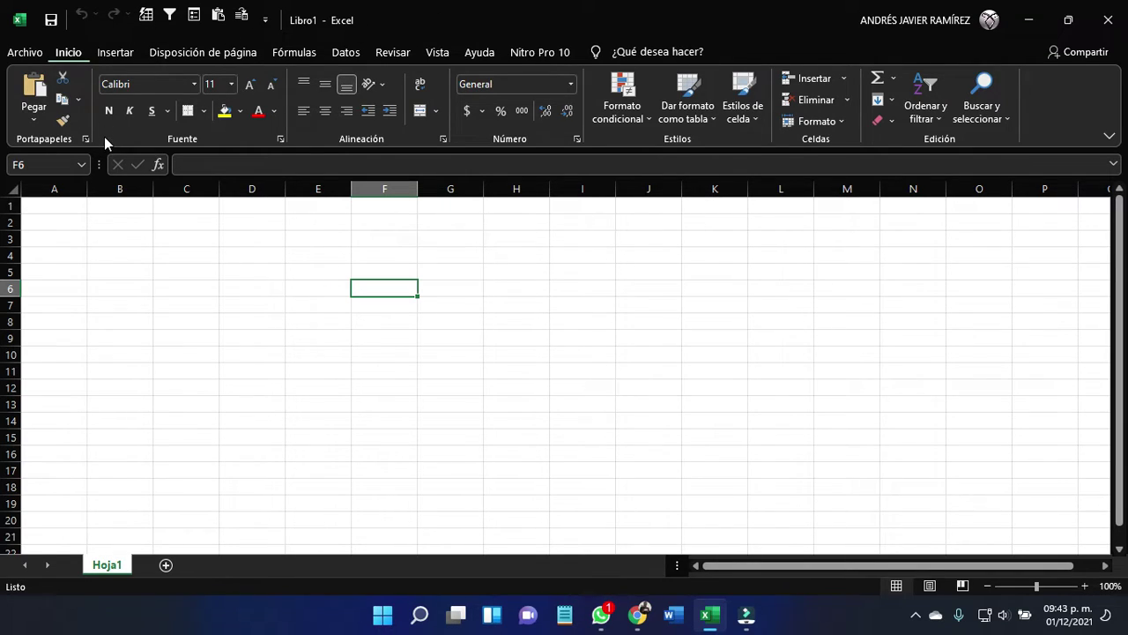
Step: Set the Quick Access Toolbar to show below the ribbon
{"action": "right_click", "coordinate": [146, 16]}
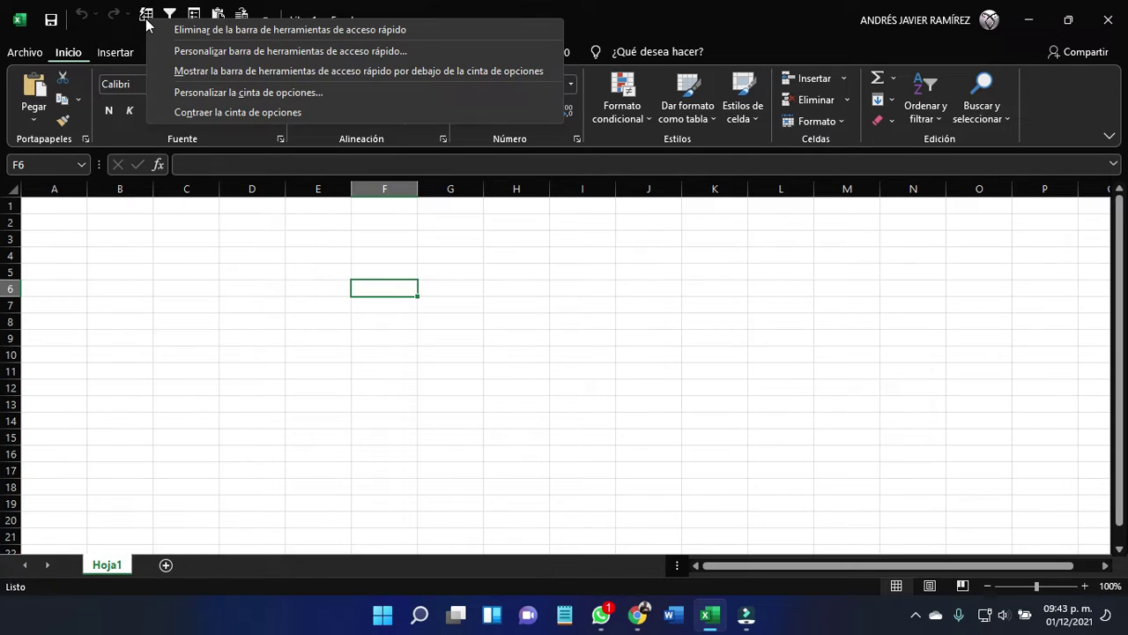
{"action": "left_click", "coordinate": [283, 328]}
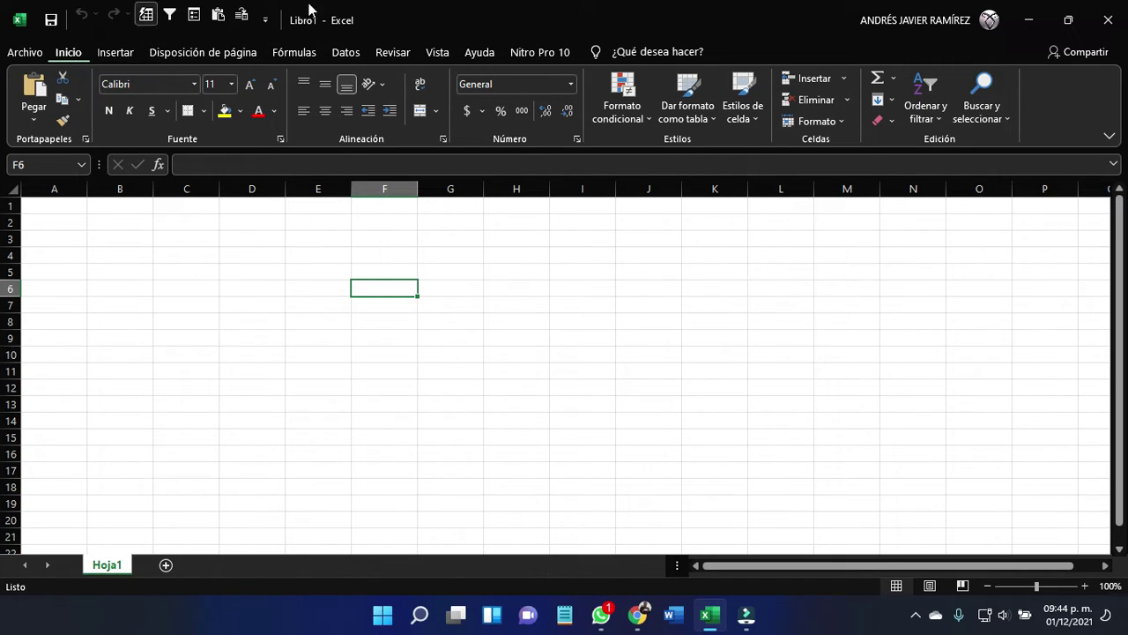
{"action": "right_click", "coordinate": [101, 14]}
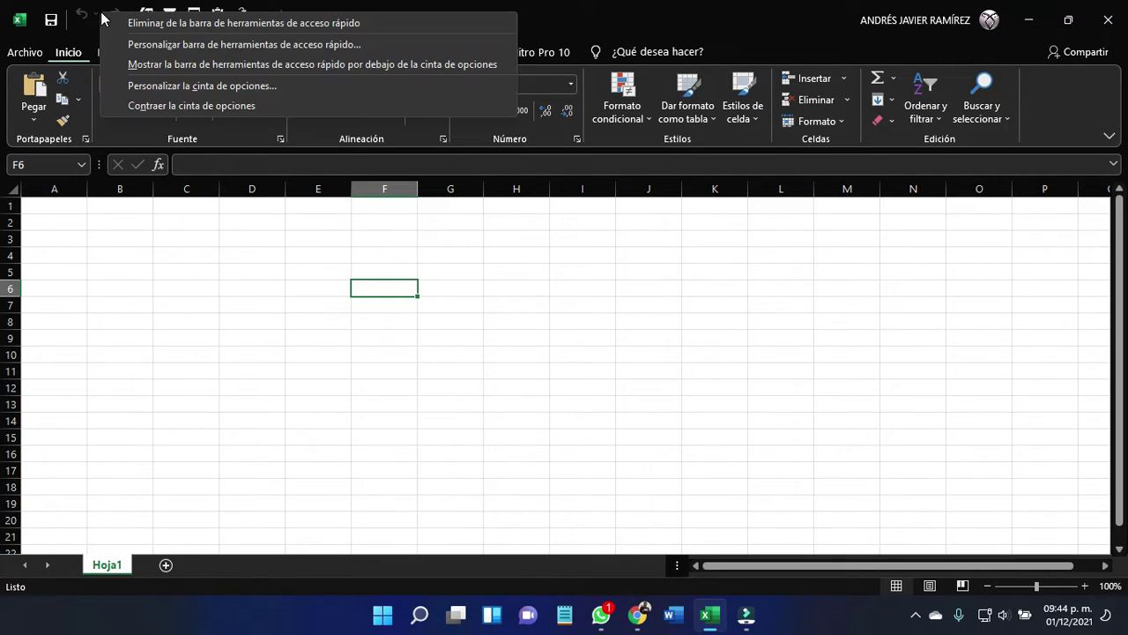
{"action": "left_click", "coordinate": [208, 64]}
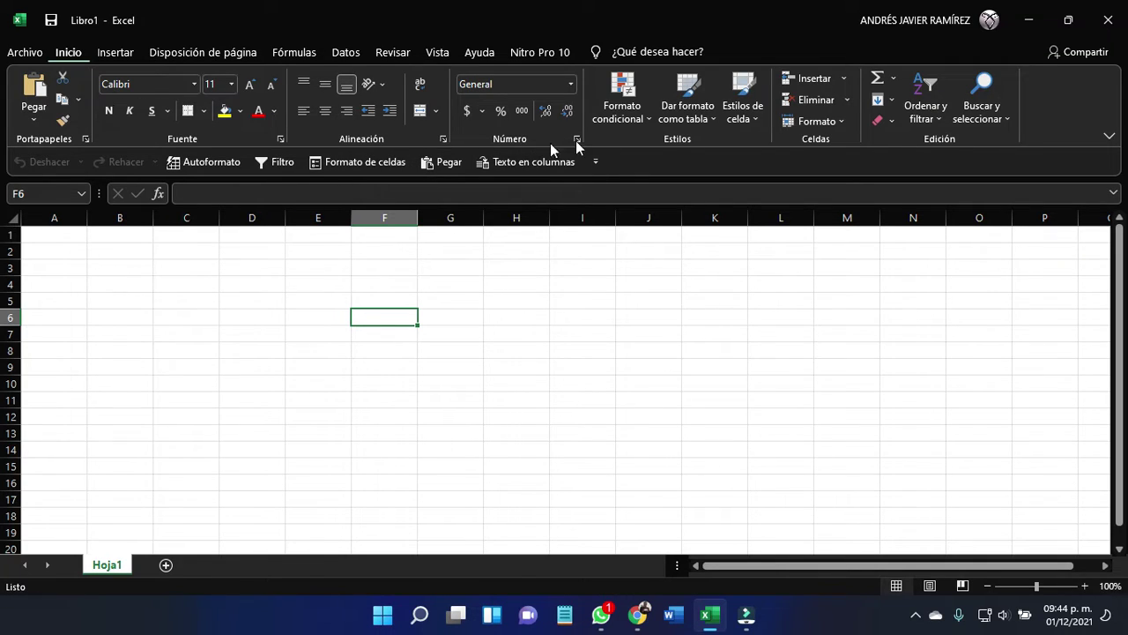
Step: Inspect the context options of the relocated toolbar's commands, including Texto en columnas
{"action": "right_click", "coordinate": [629, 165]}
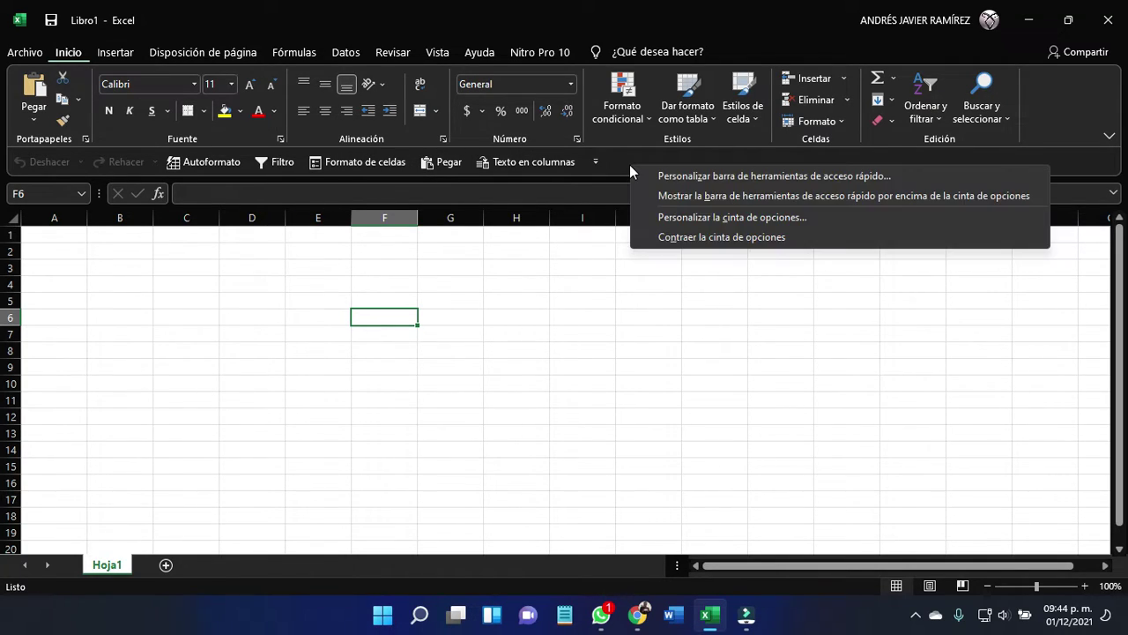
{"action": "right_click", "coordinate": [466, 161]}
{"action": "right_click", "coordinate": [466, 162]}
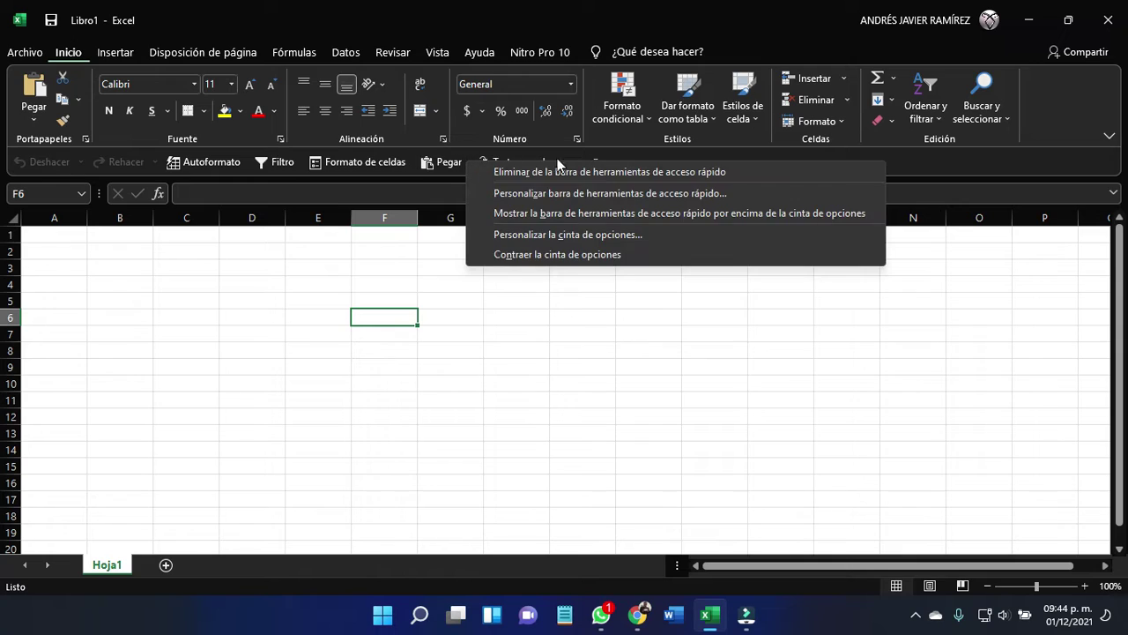
{"action": "left_click", "coordinate": [900, 167]}
{"action": "right_click", "coordinate": [667, 156]}
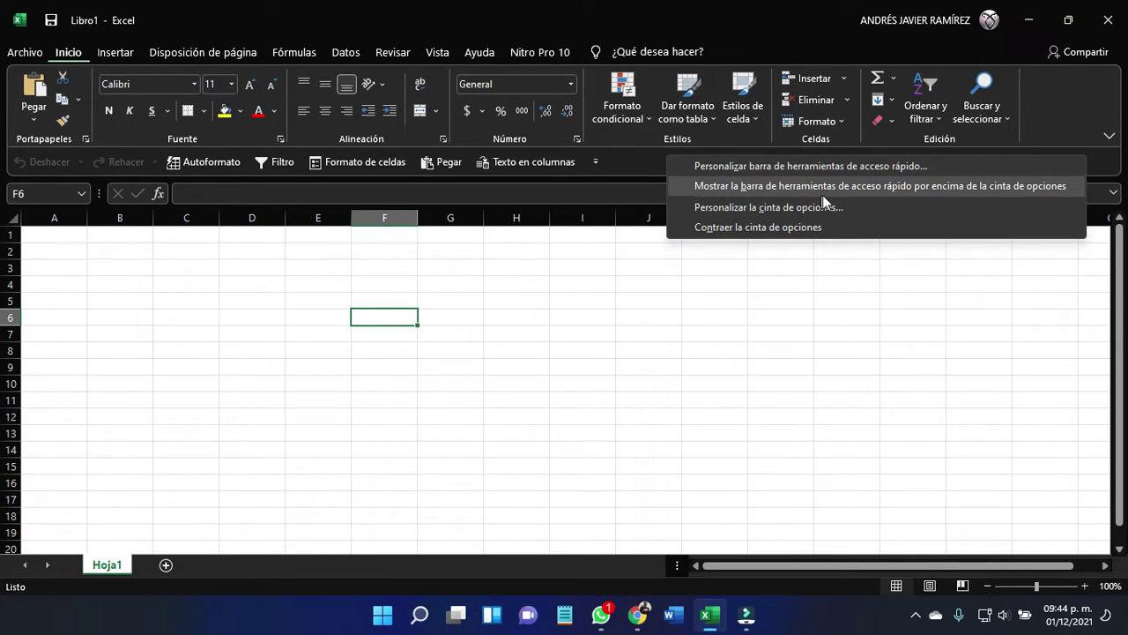
Step: Place the Quick Access Toolbar above the ribbon, dismissing a stray menu
{"action": "left_click", "coordinate": [978, 186]}
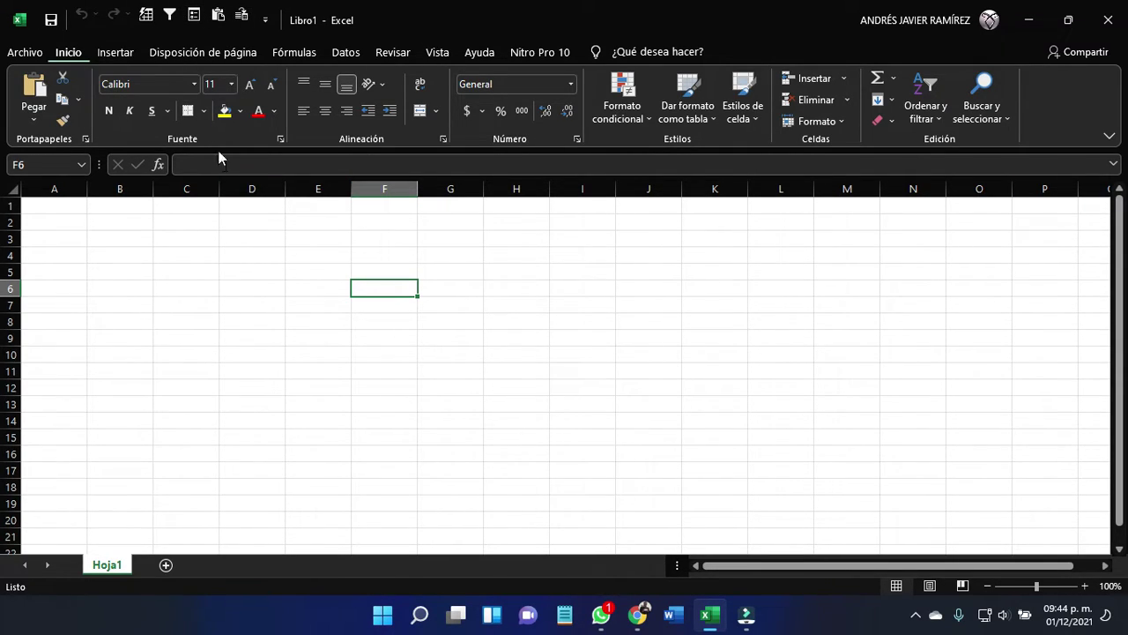
{"action": "right_click", "coordinate": [407, 11]}
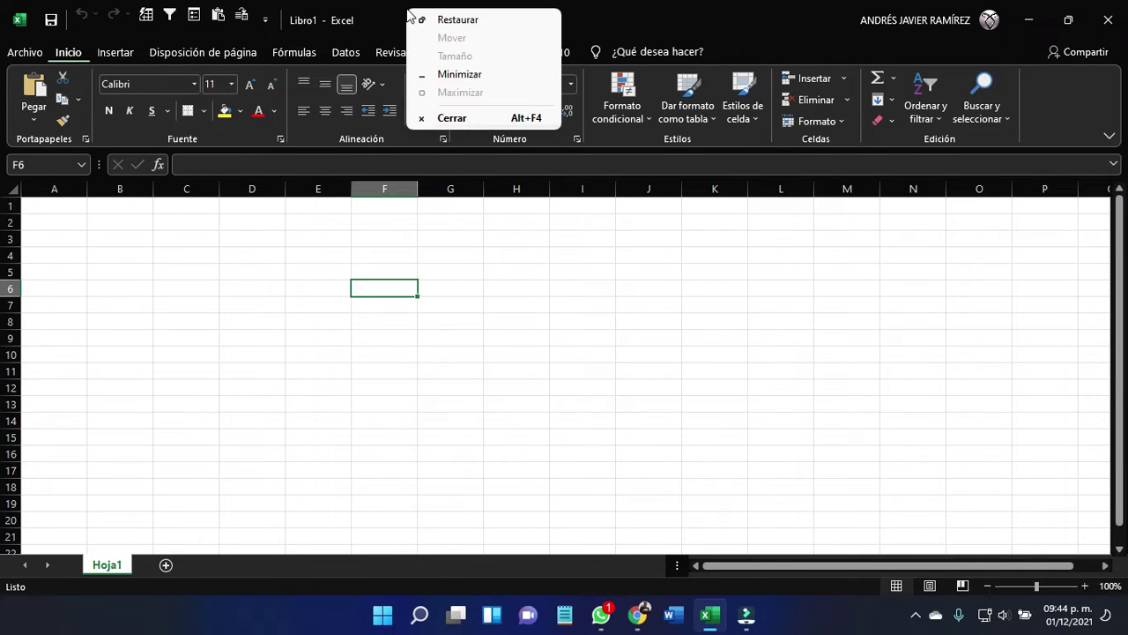
{"action": "left_click", "coordinate": [264, 19]}
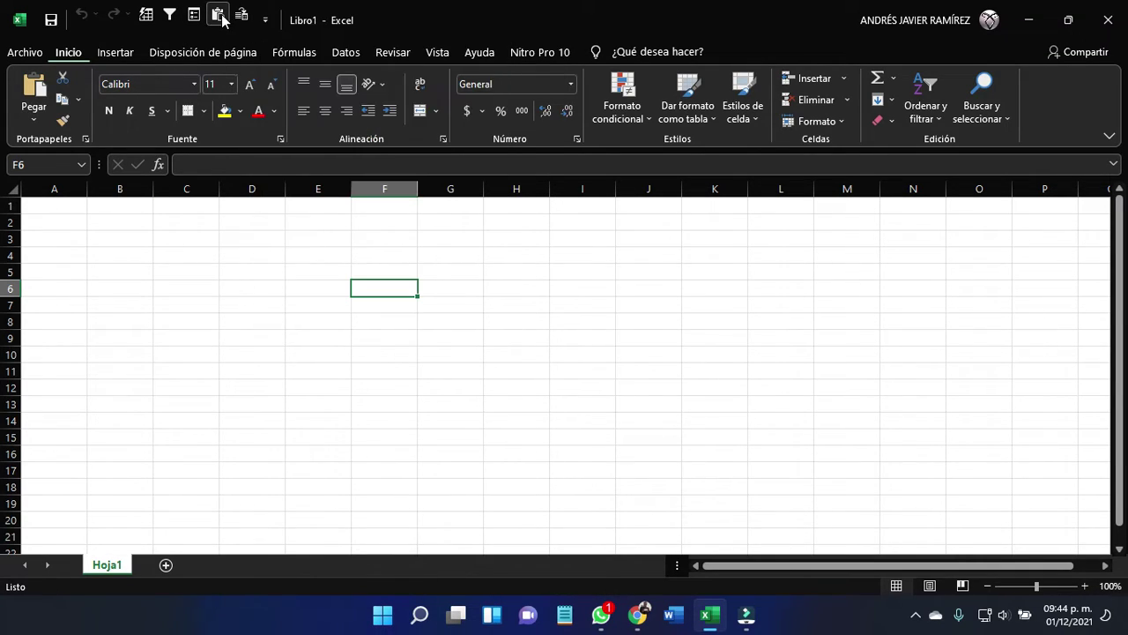
Step: Move the toolbar below the ribbon and back above it, then open the File view
{"action": "right_click", "coordinate": [220, 14]}
{"action": "left_click", "coordinate": [357, 71]}
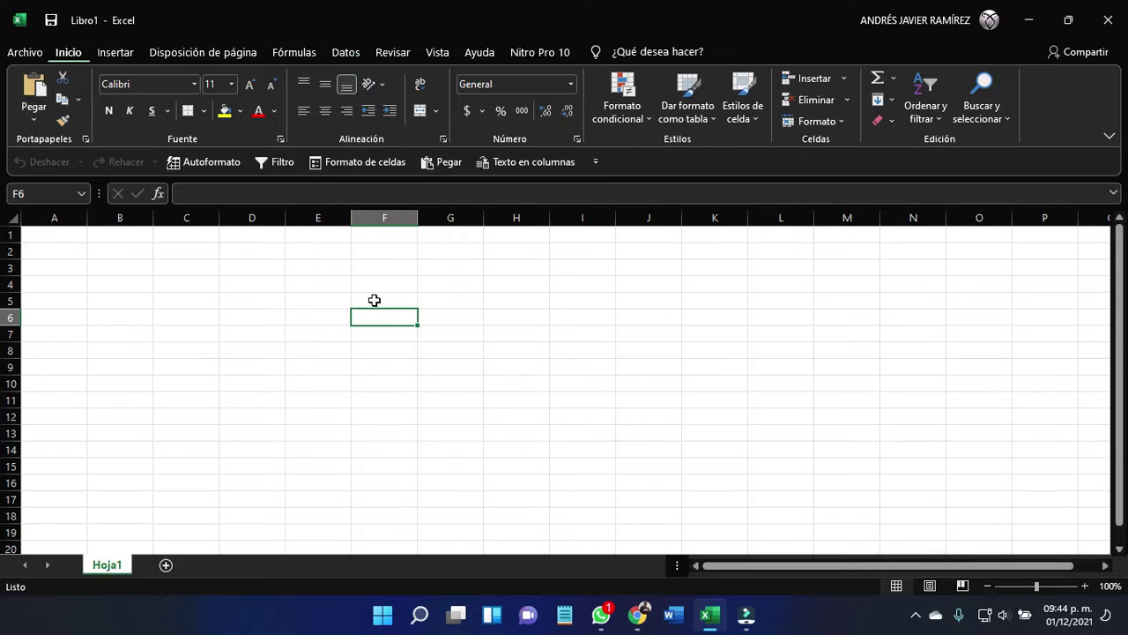
{"action": "key", "text": "alt"}
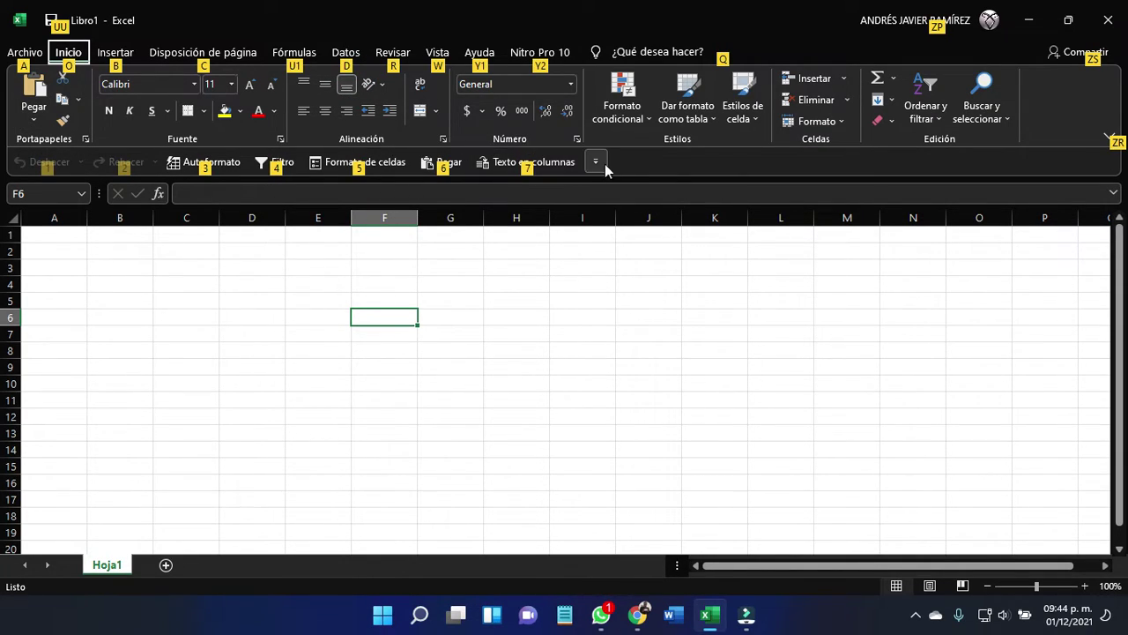
{"action": "right_click", "coordinate": [634, 164]}
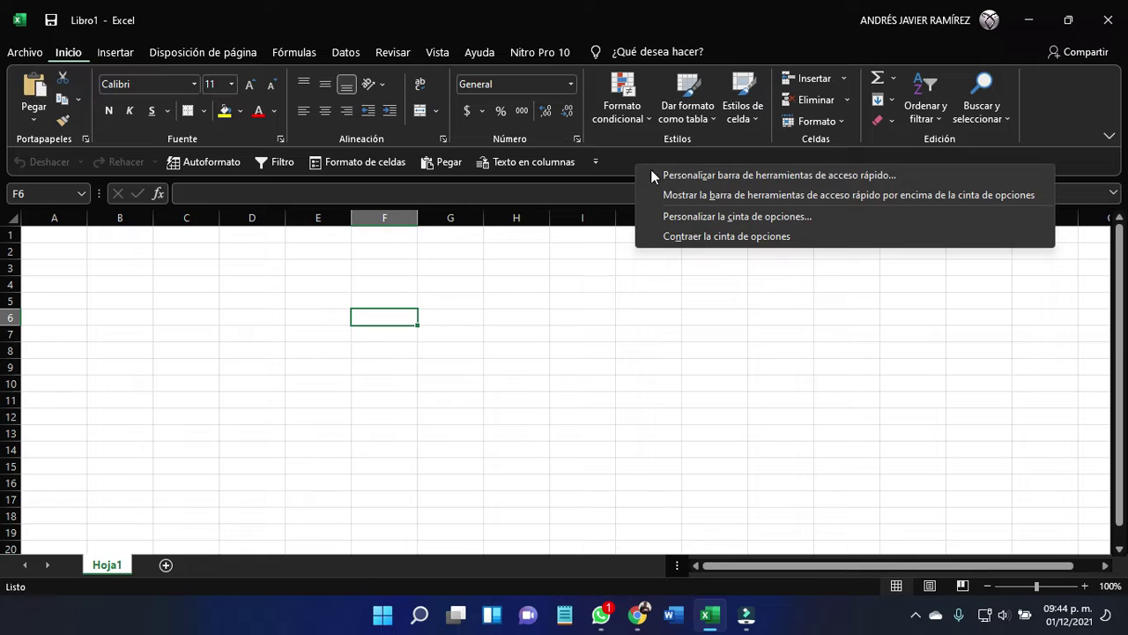
{"action": "left_click", "coordinate": [829, 198]}
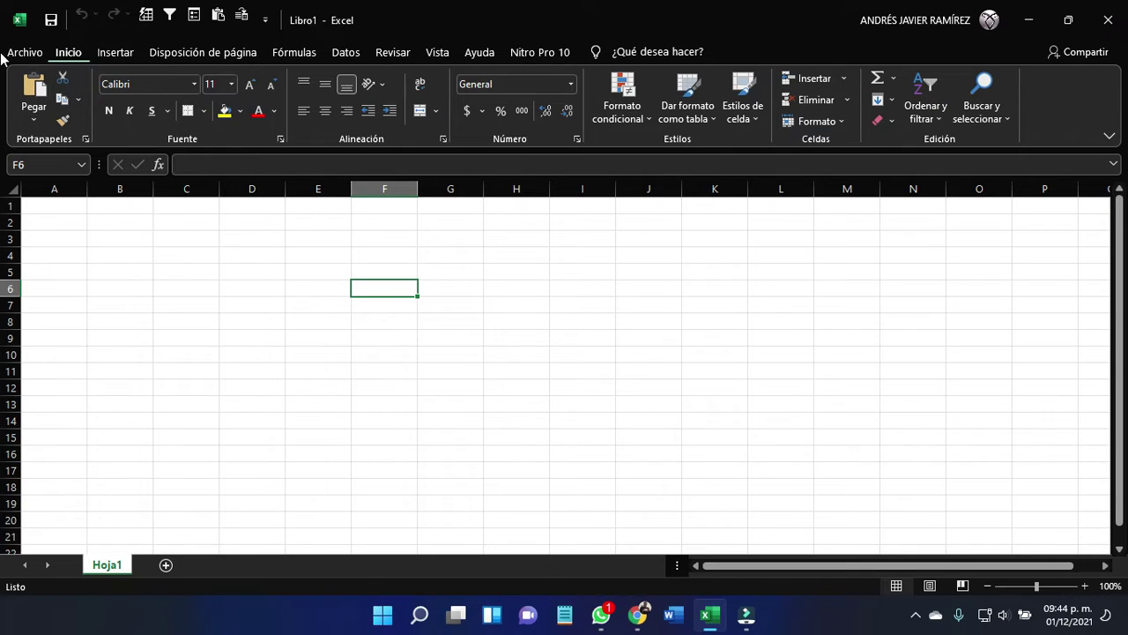
{"action": "left_click", "coordinate": [25, 53]}
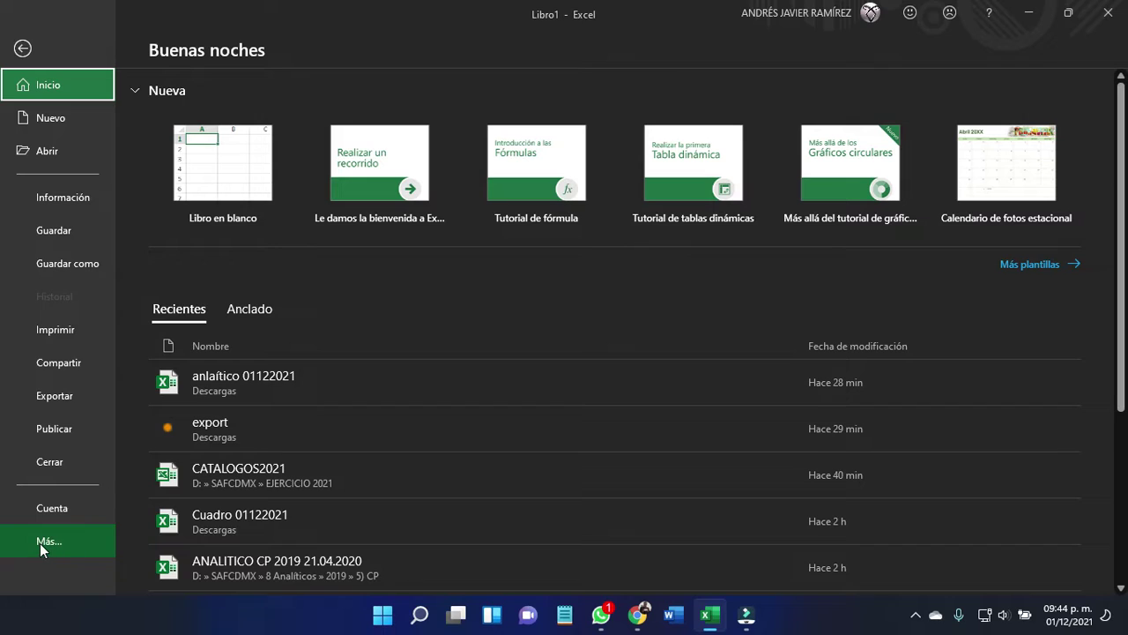
Step: Open Excel Options at the Quick Access Toolbar page and select Aplicar formato a celdas
{"action": "left_click", "coordinate": [40, 543]}
{"action": "left_click", "coordinate": [153, 580]}
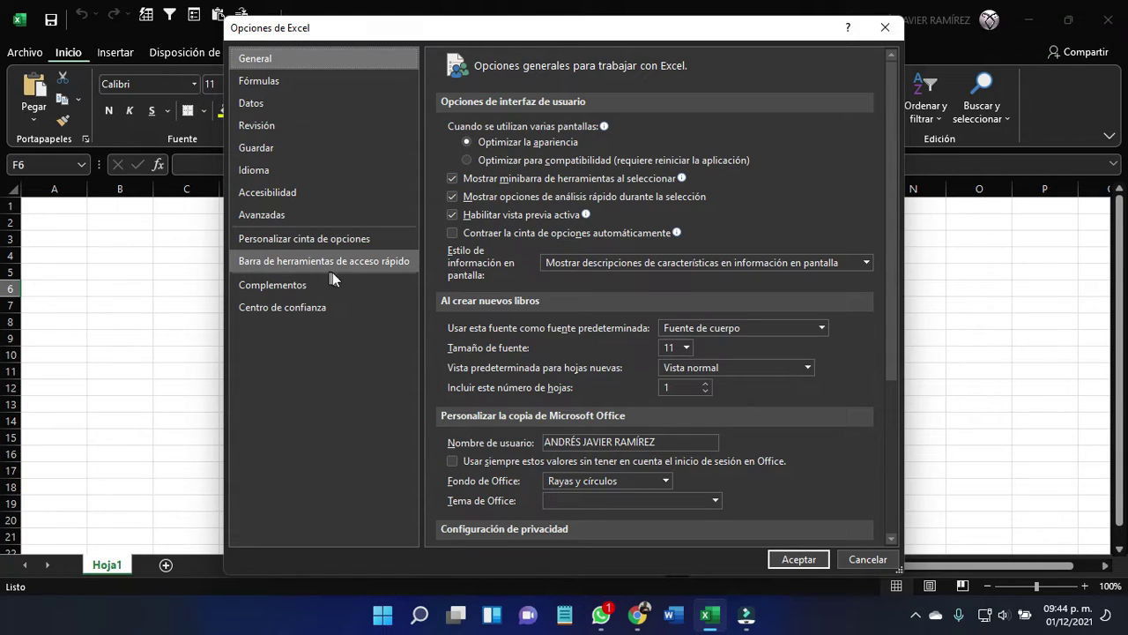
{"action": "left_click", "coordinate": [358, 265]}
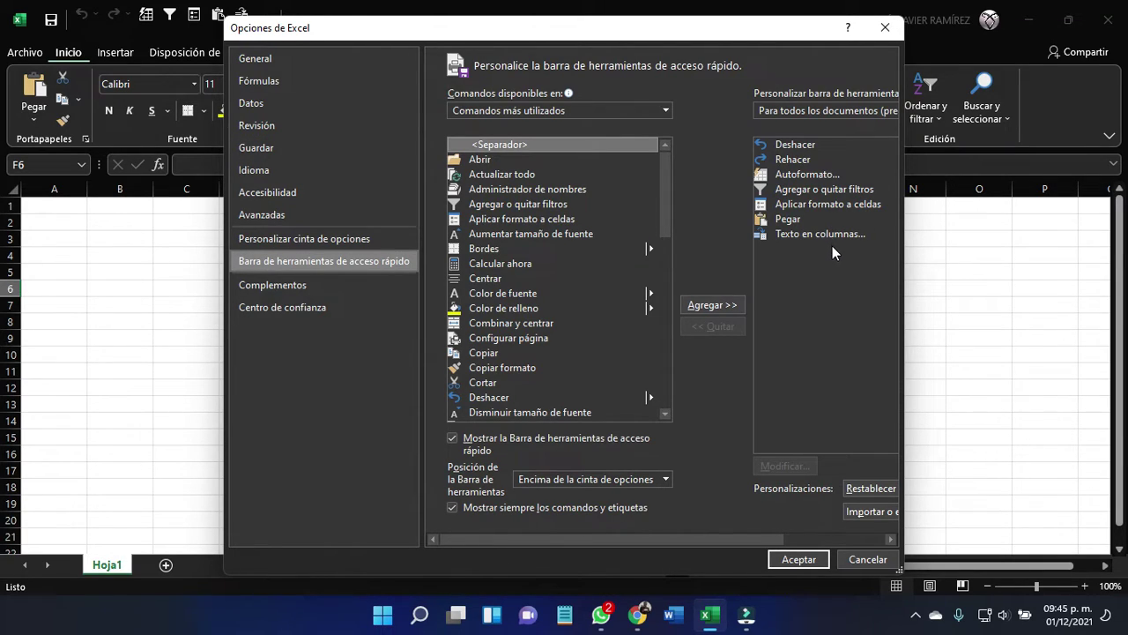
{"action": "left_click", "coordinate": [820, 204]}
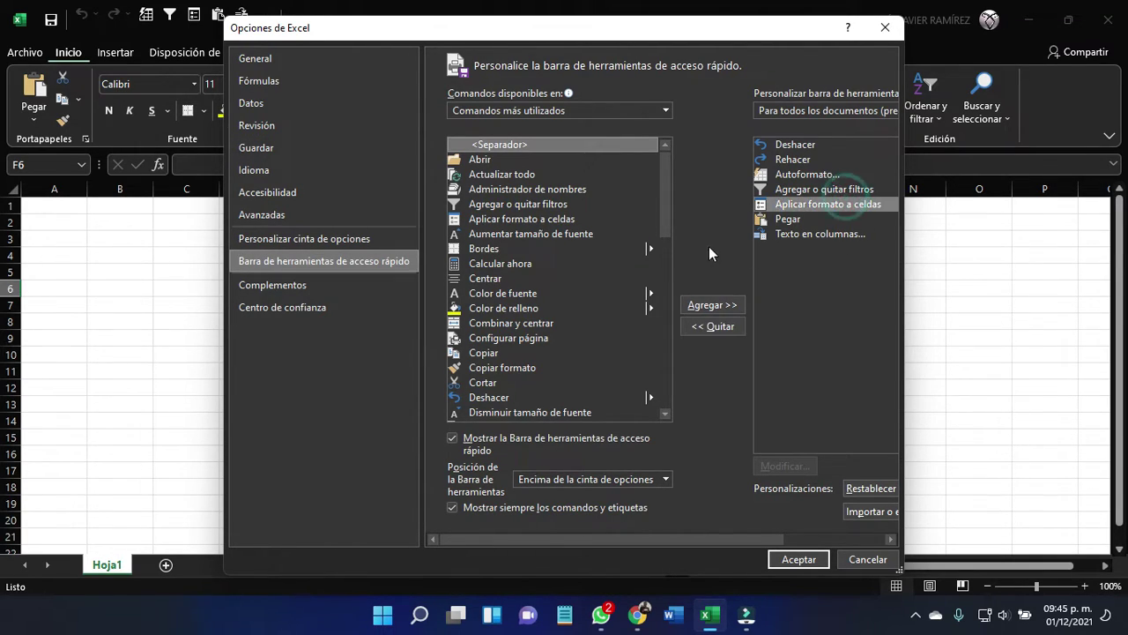
Step: Remove Aplicar formato a celdas from the Quick Access Toolbar command list
{"action": "left_click", "coordinate": [726, 326]}
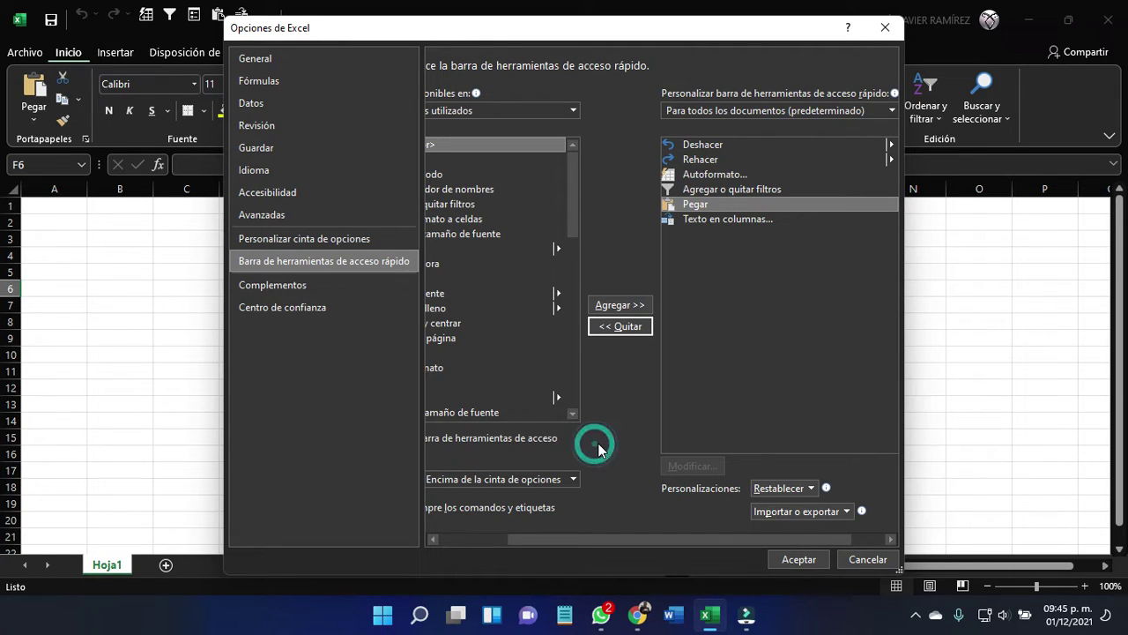
{"action": "mouse_move", "coordinate": [610, 540]}
{"action": "left_mouse_down"}
{"action": "mouse_move", "coordinate": [479, 540]}
{"action": "mouse_move", "coordinate": [764, 537]}
{"action": "mouse_move", "coordinate": [493, 533]}
{"action": "mouse_move", "coordinate": [571, 516]}
{"action": "mouse_move", "coordinate": [534, 527]}
{"action": "mouse_move", "coordinate": [554, 523]}
{"action": "left_mouse_up"}
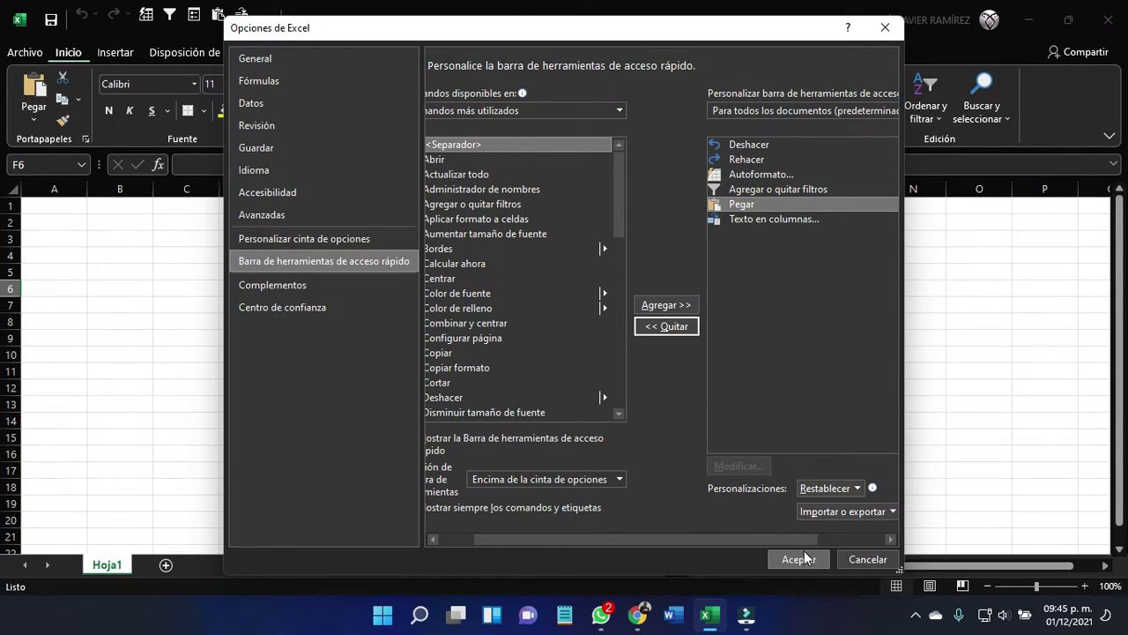
{"action": "left_click_drag", "start_coordinate": [636, 533], "coordinate": [599, 535]}
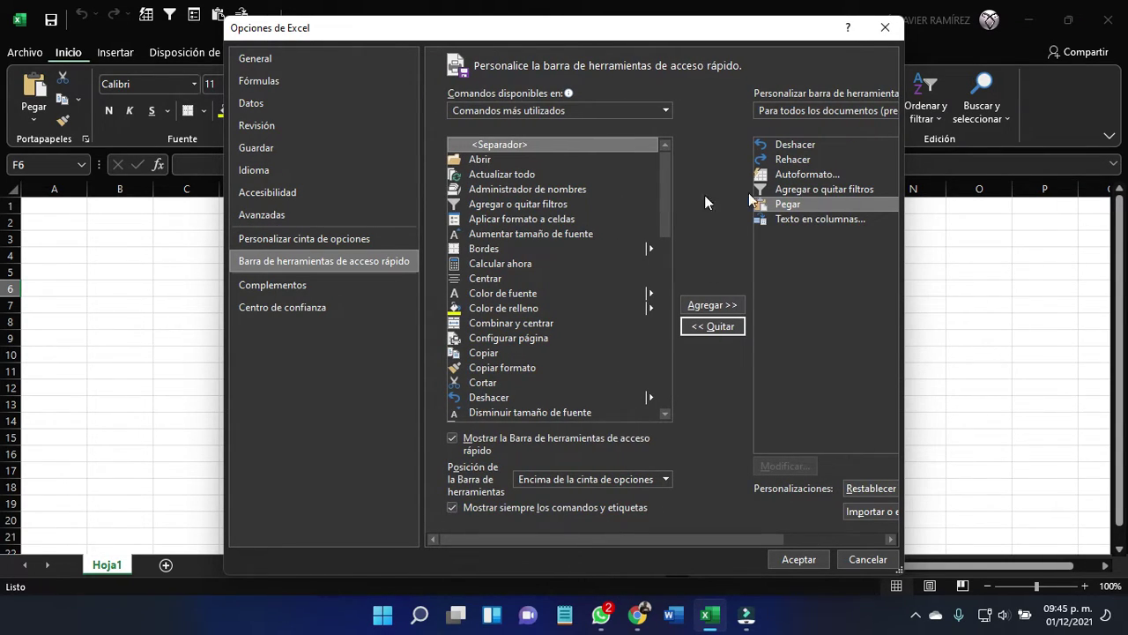
{"action": "scroll", "coordinate": [559, 206], "scroll_direction": "down", "scroll_amount": 2}
{"action": "scroll", "coordinate": [599, 216], "scroll_direction": "down", "scroll_amount": 5}
{"action": "scroll", "coordinate": [600, 215], "scroll_direction": "up", "scroll_amount": 7}
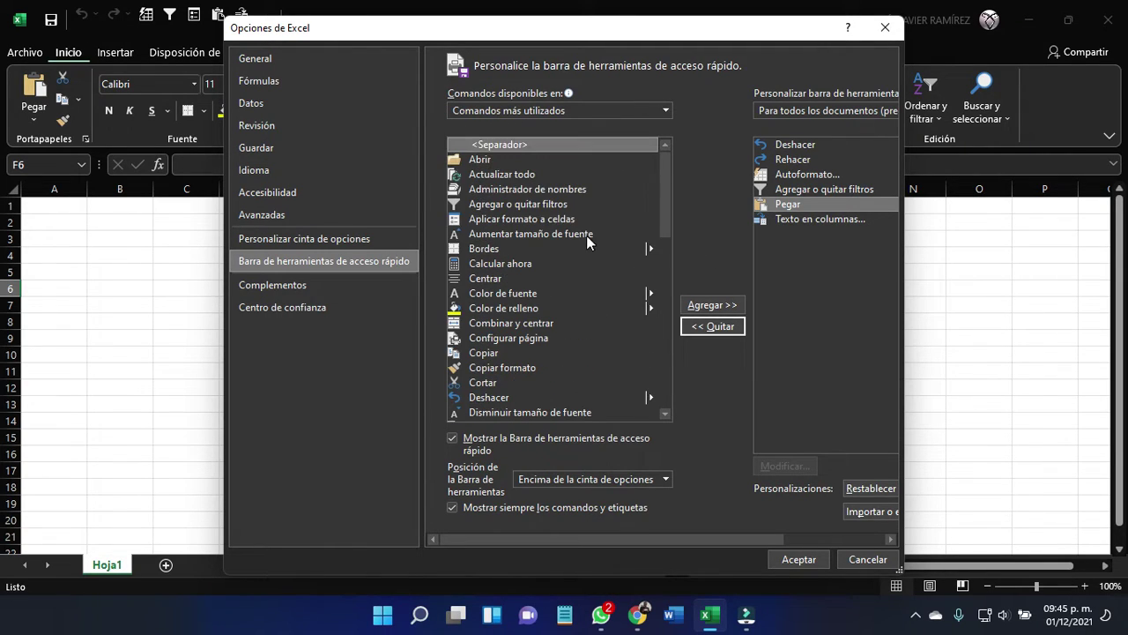
Step: Switch the available commands source to Todos los comandos and scroll through the list
{"action": "left_click", "coordinate": [557, 112]}
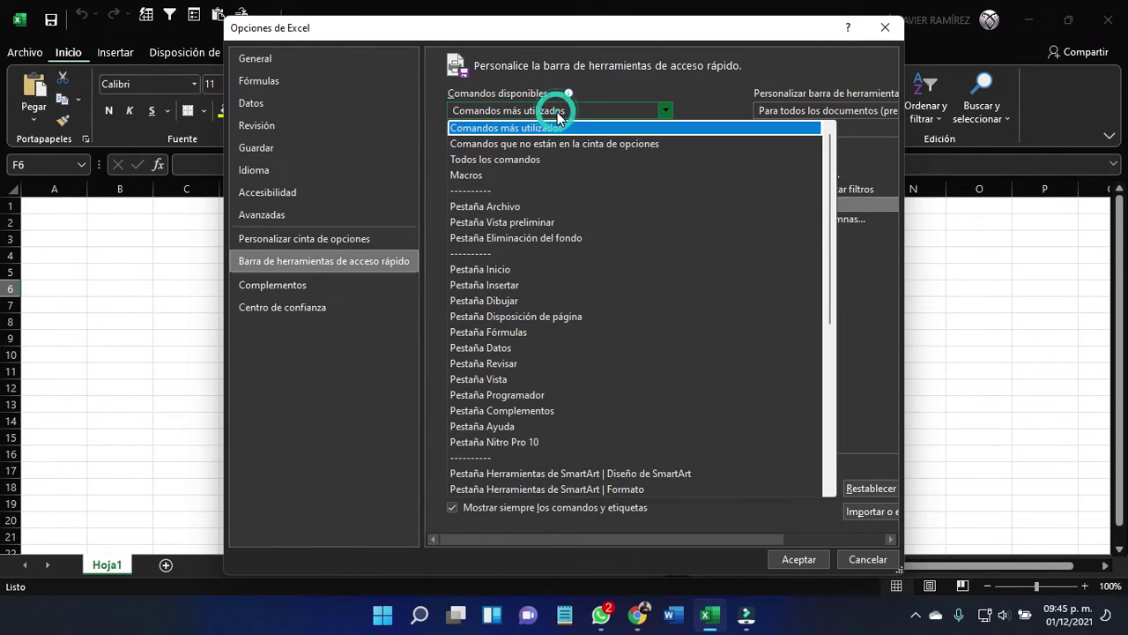
{"action": "left_click", "coordinate": [513, 162]}
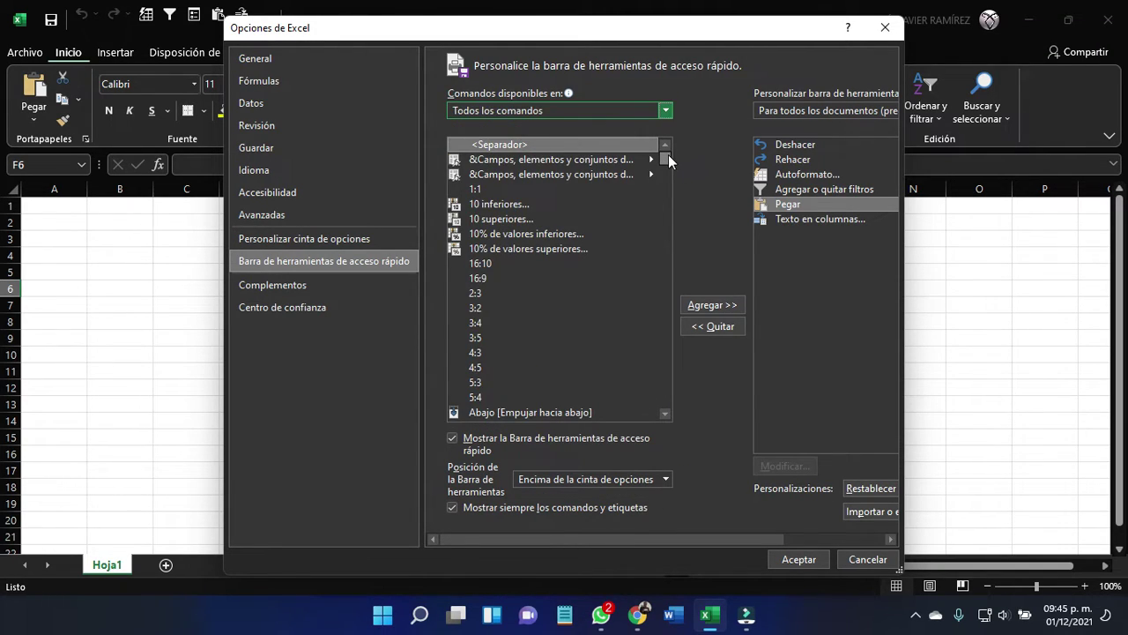
{"action": "left_click", "coordinate": [667, 156]}
{"action": "left_click_drag", "start_coordinate": [670, 165], "coordinate": [684, 337]}
{"action": "scroll", "coordinate": [558, 325], "scroll_direction": "down", "scroll_amount": 1}
{"action": "scroll", "coordinate": [560, 319], "scroll_direction": "down", "scroll_amount": 5}
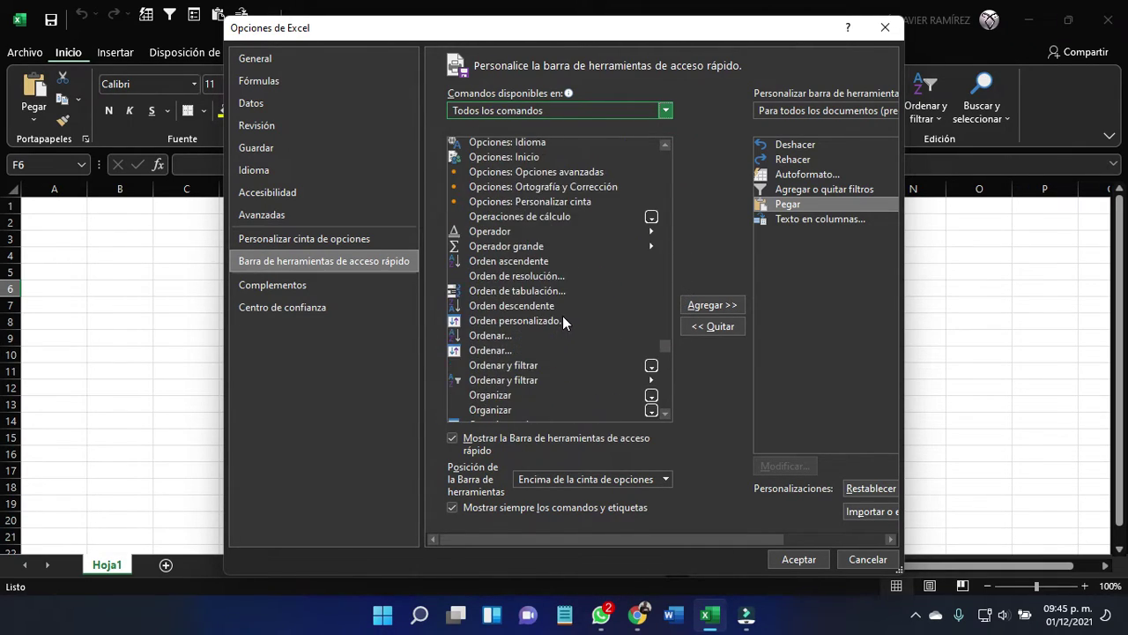
{"action": "scroll", "coordinate": [563, 315], "scroll_direction": "down", "scroll_amount": 5}
{"action": "scroll", "coordinate": [562, 320], "scroll_direction": "down", "scroll_amount": 4}
{"action": "scroll", "coordinate": [563, 320], "scroll_direction": "down", "scroll_amount": 1}
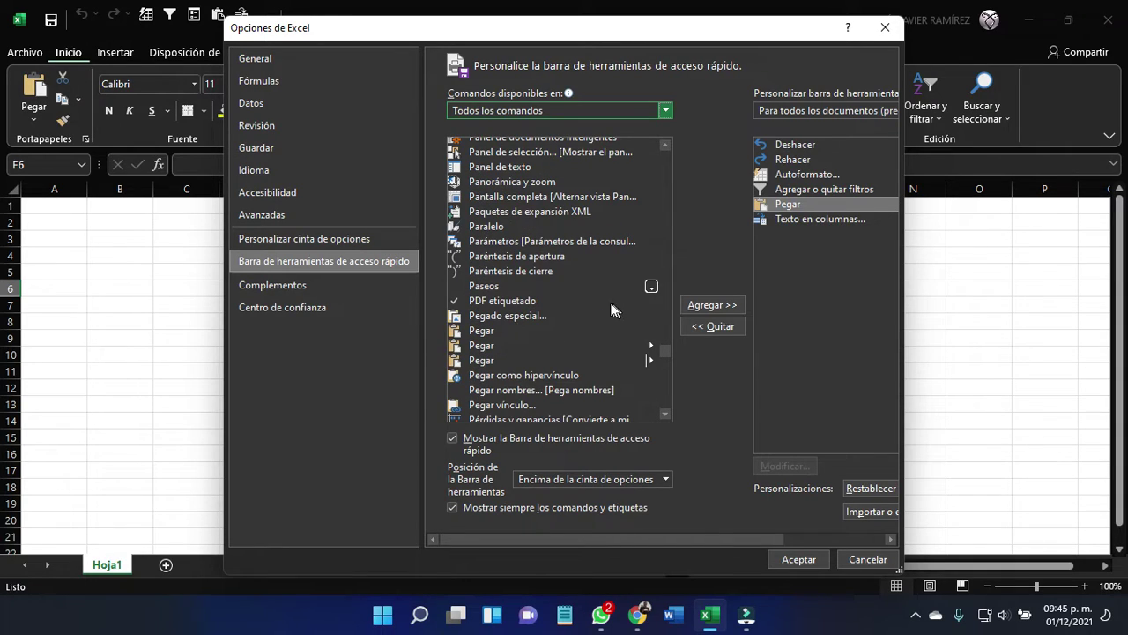
{"action": "scroll", "coordinate": [576, 282], "scroll_direction": "down", "scroll_amount": 1}
{"action": "scroll", "coordinate": [576, 282], "scroll_direction": "down", "scroll_amount": 1}
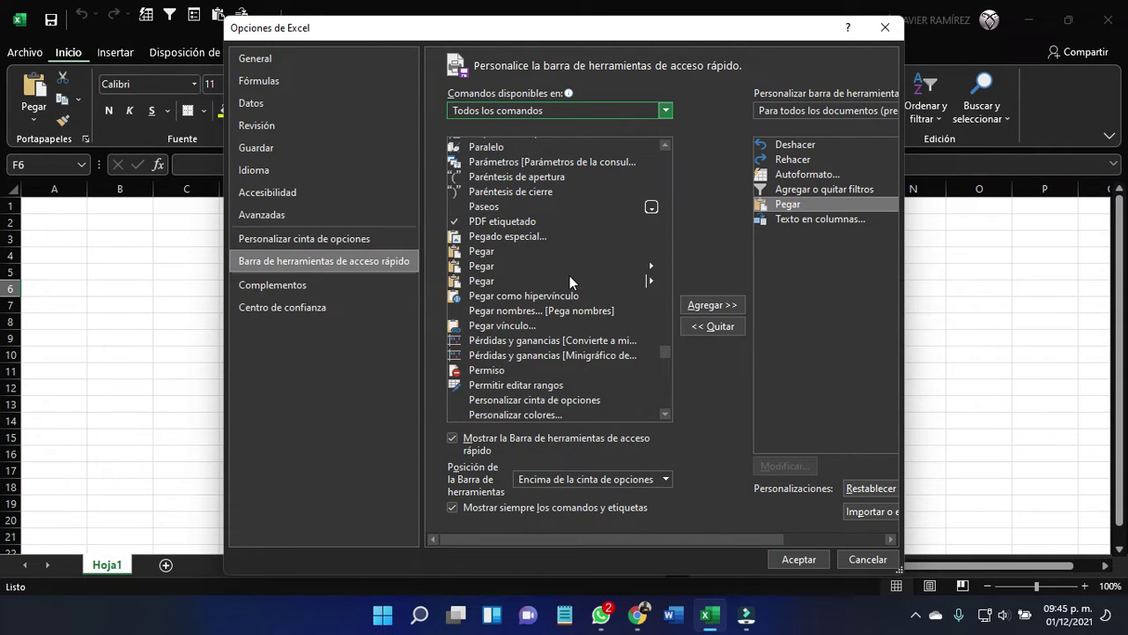
Step: Select Pegar in the full command list and scroll further down it
{"action": "left_click", "coordinate": [477, 254]}
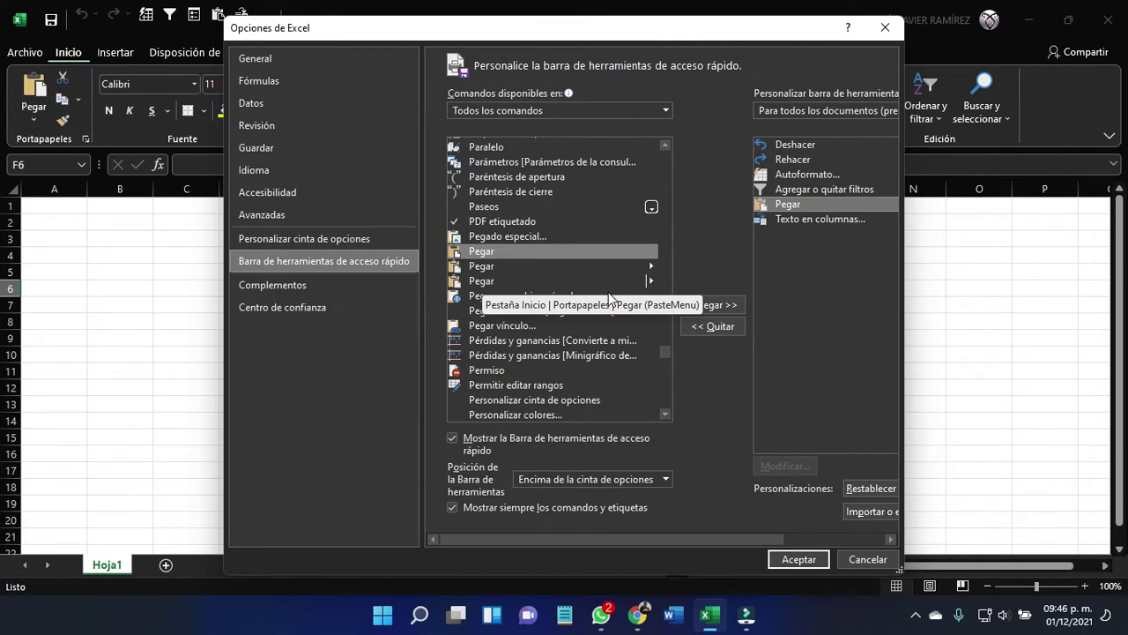
{"action": "scroll", "coordinate": [607, 295], "scroll_direction": "down", "scroll_amount": 1}
{"action": "scroll", "coordinate": [606, 295], "scroll_direction": "down", "scroll_amount": 2}
{"action": "scroll", "coordinate": [607, 294], "scroll_direction": "down", "scroll_amount": 1}
{"action": "scroll", "coordinate": [607, 294], "scroll_direction": "down", "scroll_amount": 1}
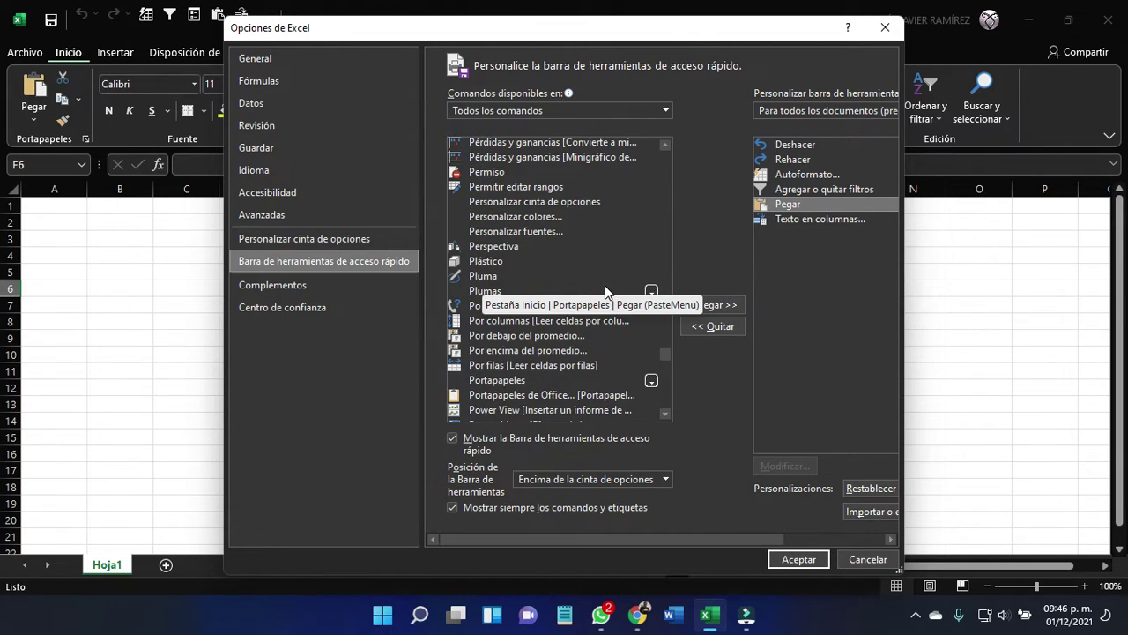
{"action": "scroll", "coordinate": [606, 294], "scroll_direction": "down", "scroll_amount": 1}
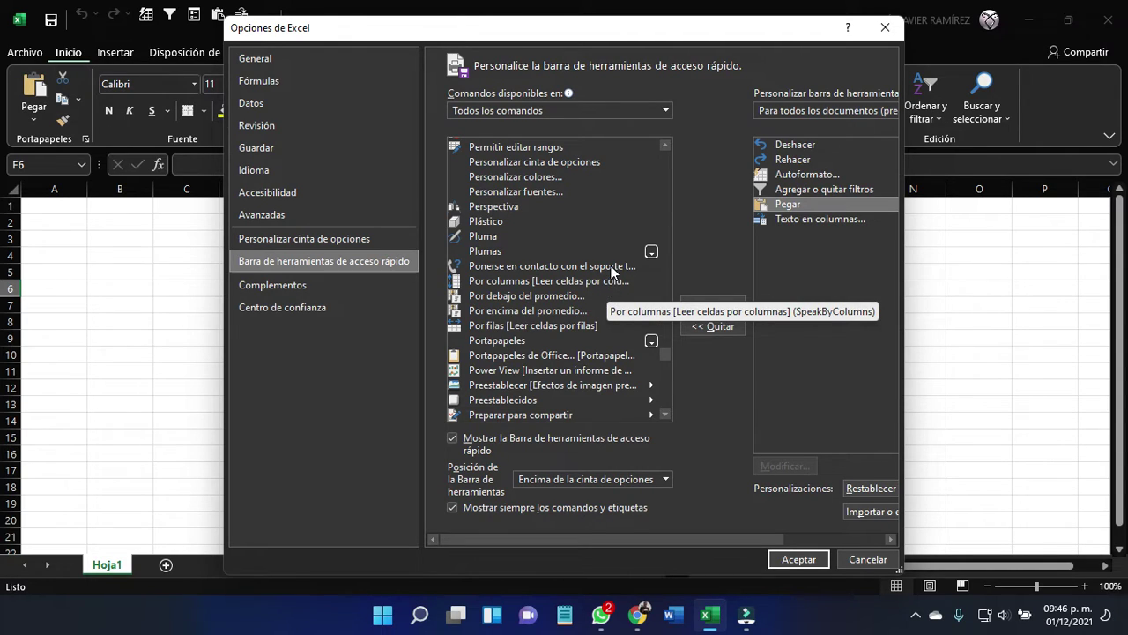
{"action": "scroll", "coordinate": [612, 272], "scroll_direction": "down", "scroll_amount": 1}
{"action": "scroll", "coordinate": [612, 271], "scroll_direction": "down", "scroll_amount": 2}
{"action": "scroll", "coordinate": [611, 271], "scroll_direction": "down", "scroll_amount": 1}
{"action": "scroll", "coordinate": [611, 271], "scroll_direction": "down", "scroll_amount": 2}
{"action": "scroll", "coordinate": [612, 272], "scroll_direction": "down", "scroll_amount": 3}
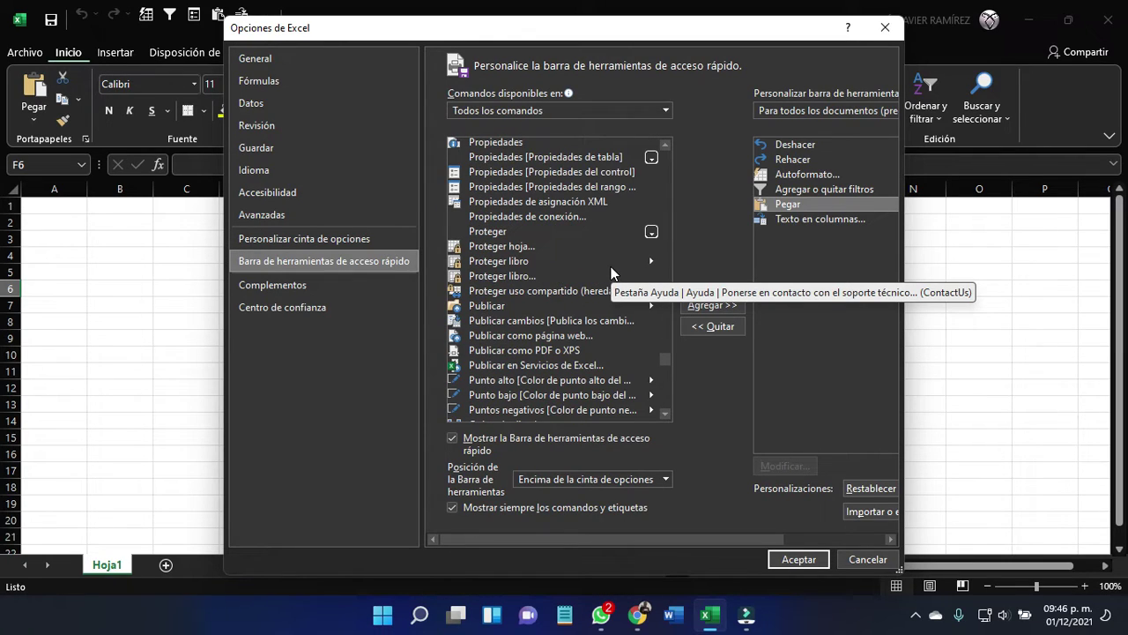
{"action": "scroll", "coordinate": [611, 272], "scroll_direction": "down", "scroll_amount": 2}
{"action": "scroll", "coordinate": [612, 272], "scroll_direction": "down", "scroll_amount": 2}
{"action": "scroll", "coordinate": [611, 271], "scroll_direction": "down", "scroll_amount": 2}
{"action": "scroll", "coordinate": [612, 271], "scroll_direction": "down", "scroll_amount": 2}
{"action": "scroll", "coordinate": [612, 272], "scroll_direction": "down", "scroll_amount": 2}
{"action": "scroll", "coordinate": [611, 271], "scroll_direction": "down", "scroll_amount": 3}
{"action": "scroll", "coordinate": [611, 271], "scroll_direction": "down", "scroll_amount": 3}
{"action": "scroll", "coordinate": [608, 278], "scroll_direction": "down", "scroll_amount": 2}
{"action": "scroll", "coordinate": [593, 276], "scroll_direction": "down", "scroll_amount": 4}
{"action": "scroll", "coordinate": [582, 292], "scroll_direction": "down", "scroll_amount": 3}
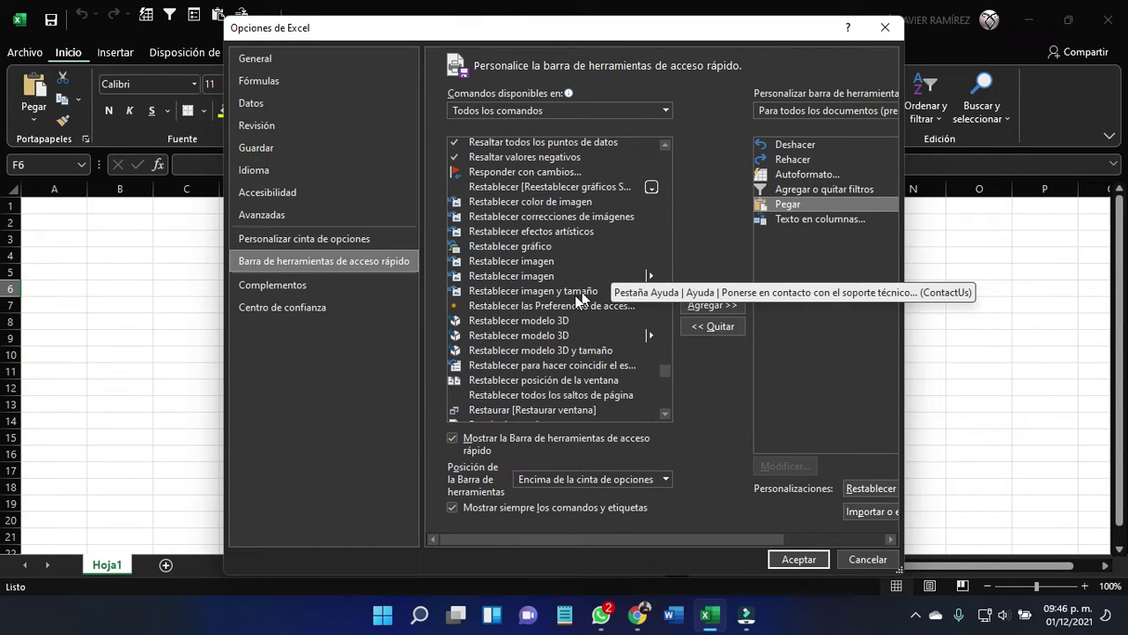
{"action": "scroll", "coordinate": [575, 353], "scroll_direction": "down", "scroll_amount": 1}
{"action": "scroll", "coordinate": [574, 352], "scroll_direction": "down", "scroll_amount": 2}
{"action": "scroll", "coordinate": [579, 342], "scroll_direction": "down", "scroll_amount": 3}
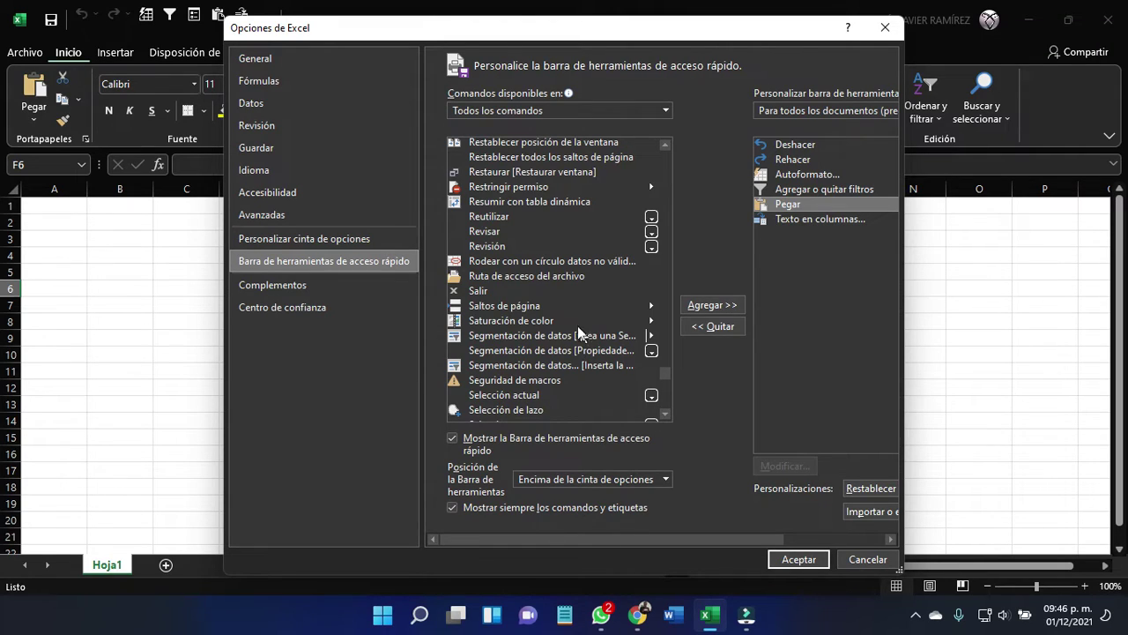
Step: Confirm Excel Options with Aceptar, then select cells C4 and B2 in the sheet
{"action": "left_click", "coordinate": [799, 559]}
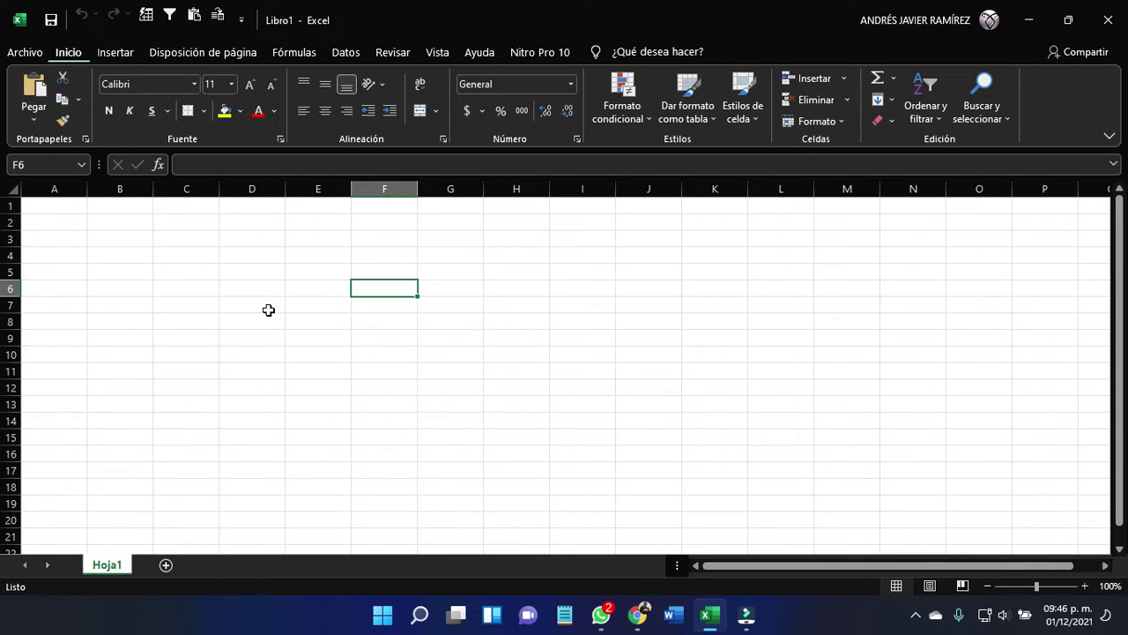
{"action": "left_click", "coordinate": [202, 252]}
{"action": "left_click", "coordinate": [126, 222]}
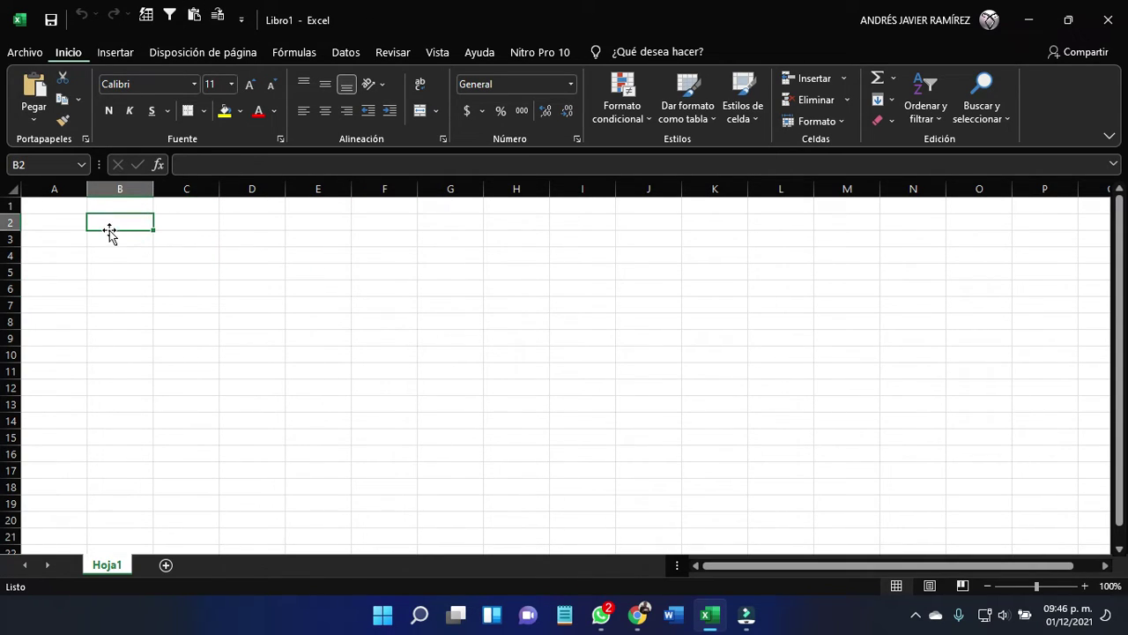